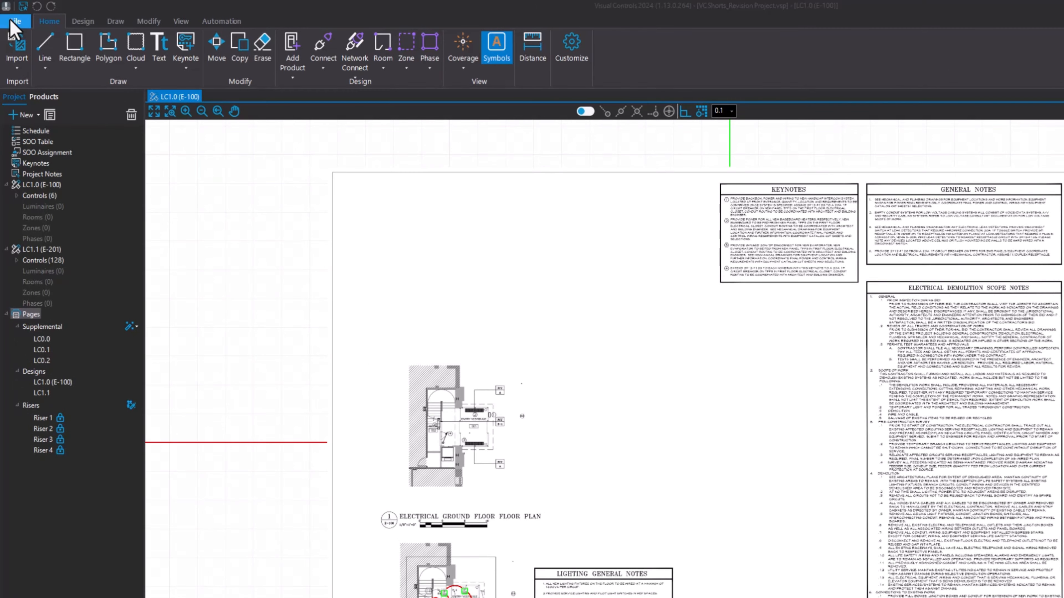
- Fill in the project details with number 125483, title Office Building, city Atlanta and state GA
left_click(12, 21)
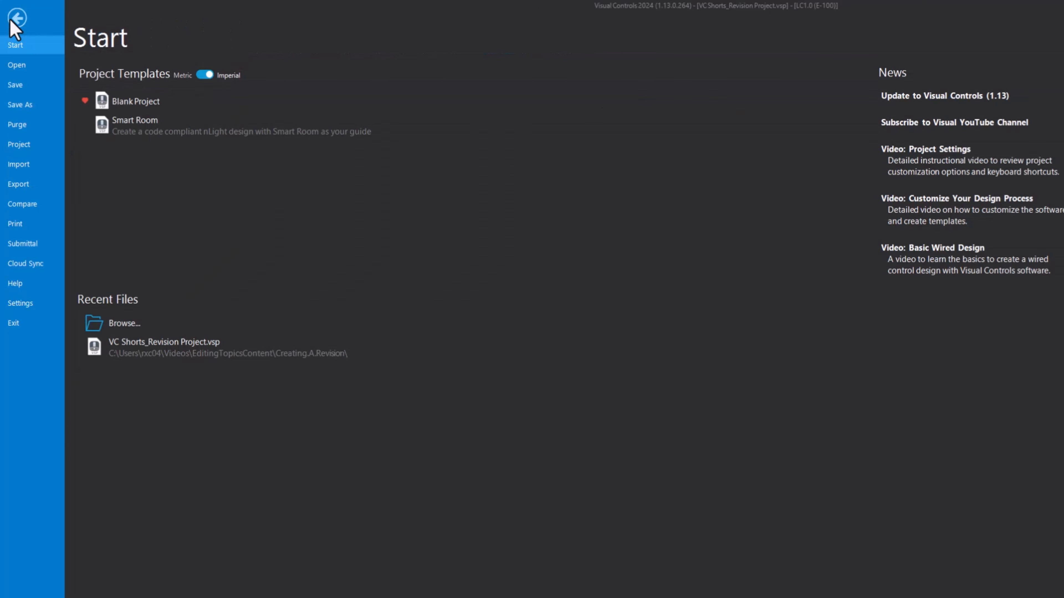
left_click(22, 151)
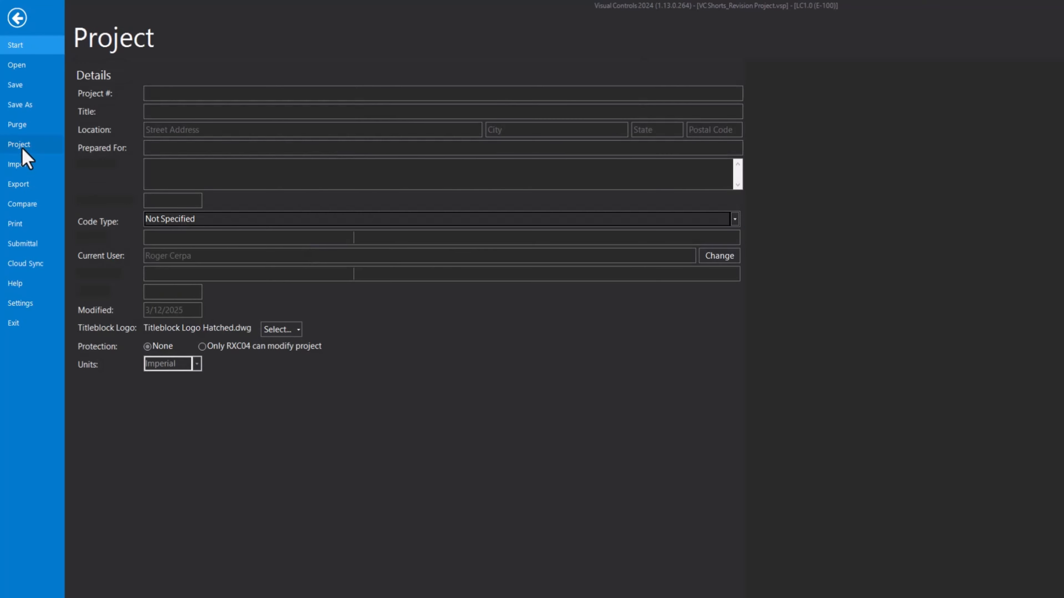
left_click(158, 91)
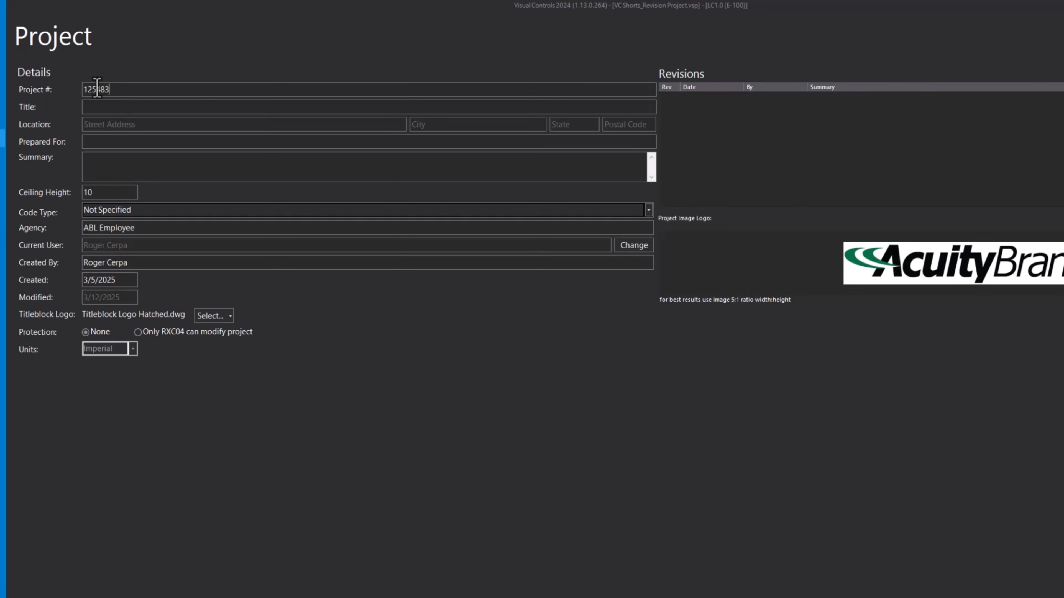
left_click(98, 108)
type("Office Building")
left_click(449, 126)
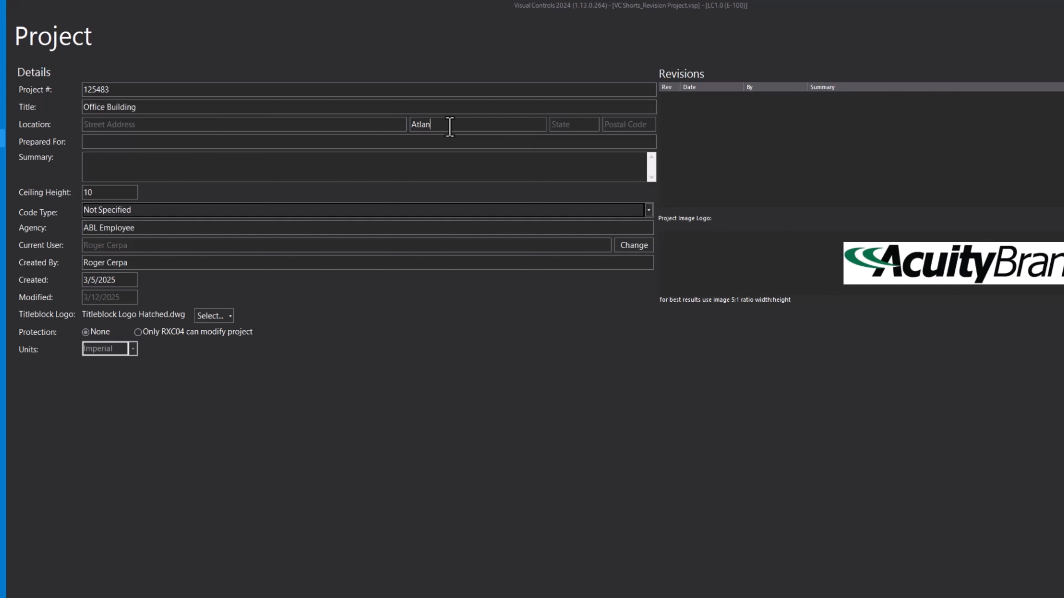
type("GA")
left_click(392, 144)
left_click(356, 126)
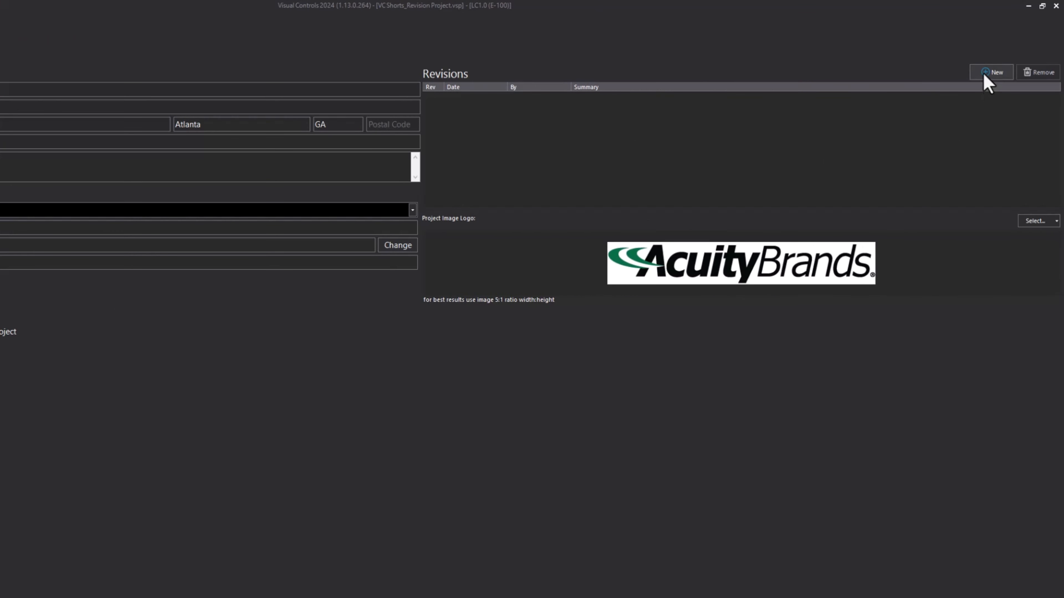
- Add a project revision named REV1 with the summary "Updating backgrounds and controls" and return to the drawing
left_click(984, 73)
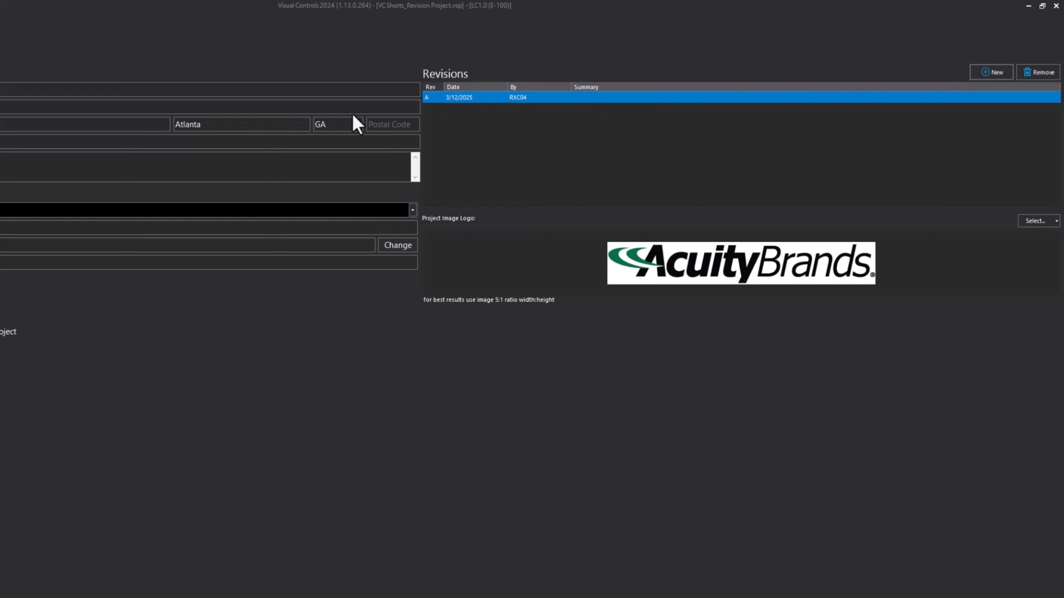
left_click(436, 99)
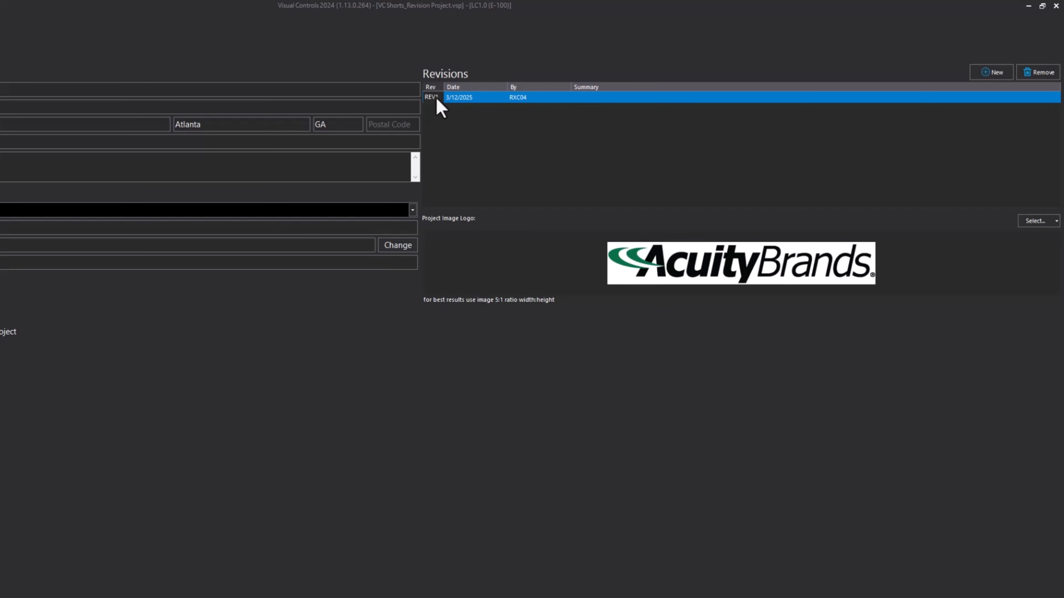
left_click(588, 99)
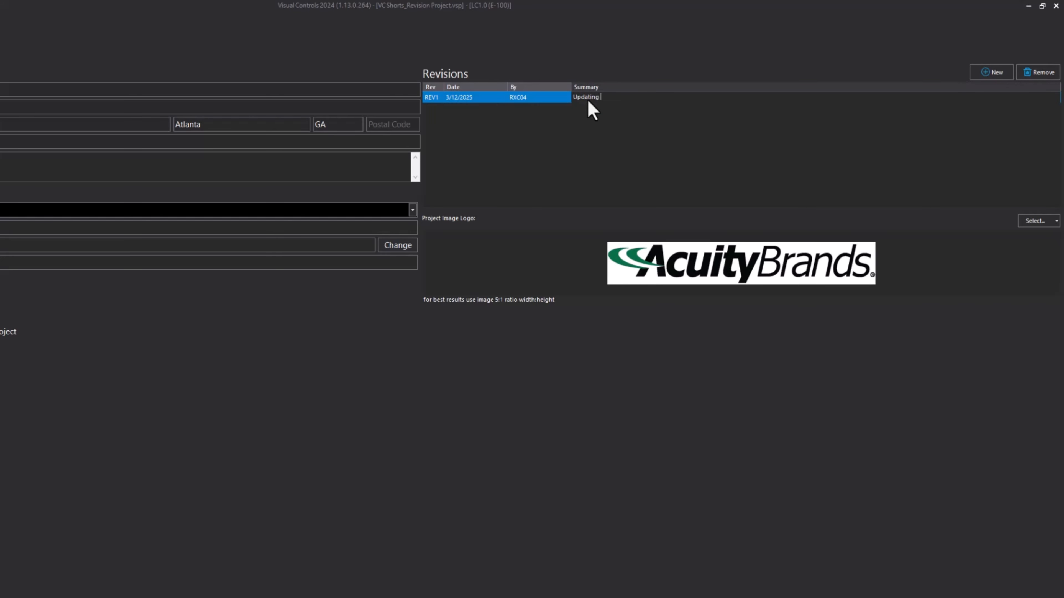
type("Updating backgrounds and controls")
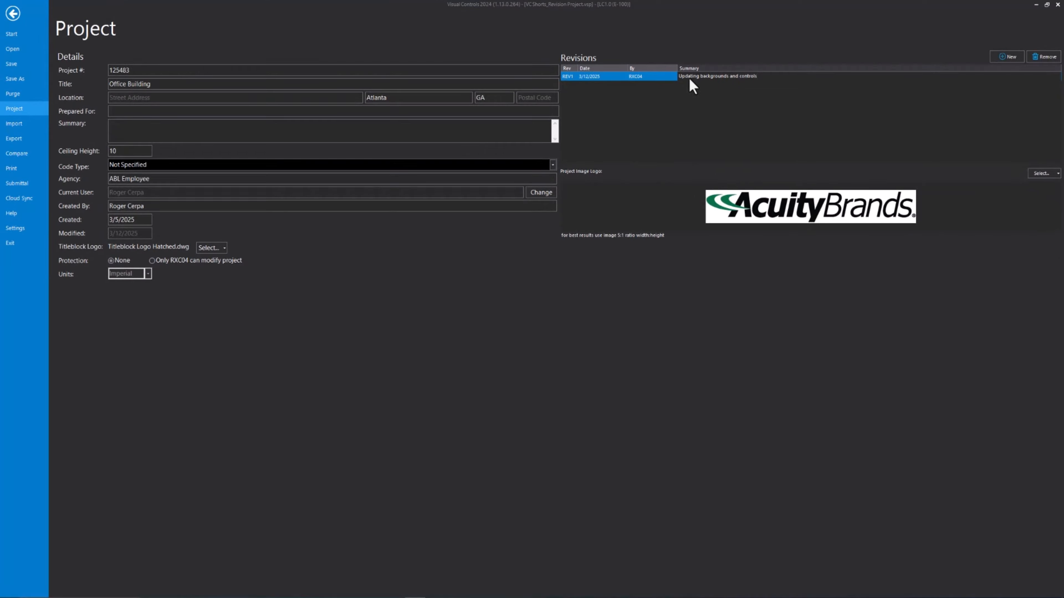
left_click(13, 14)
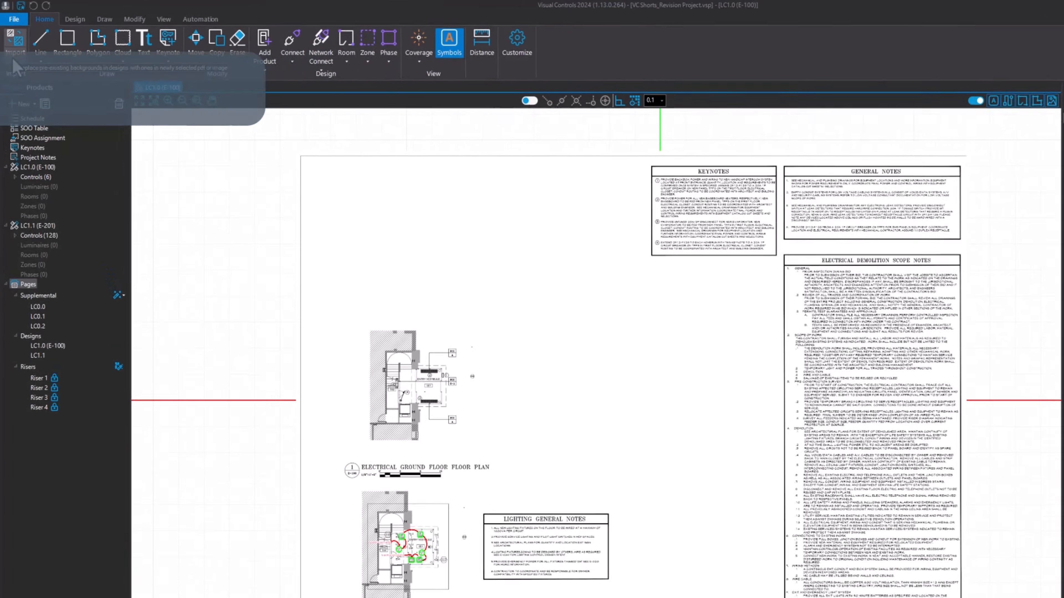
- Start a background replacement and load Revision Drawings.pdf from the Downloads folder
left_click(15, 61)
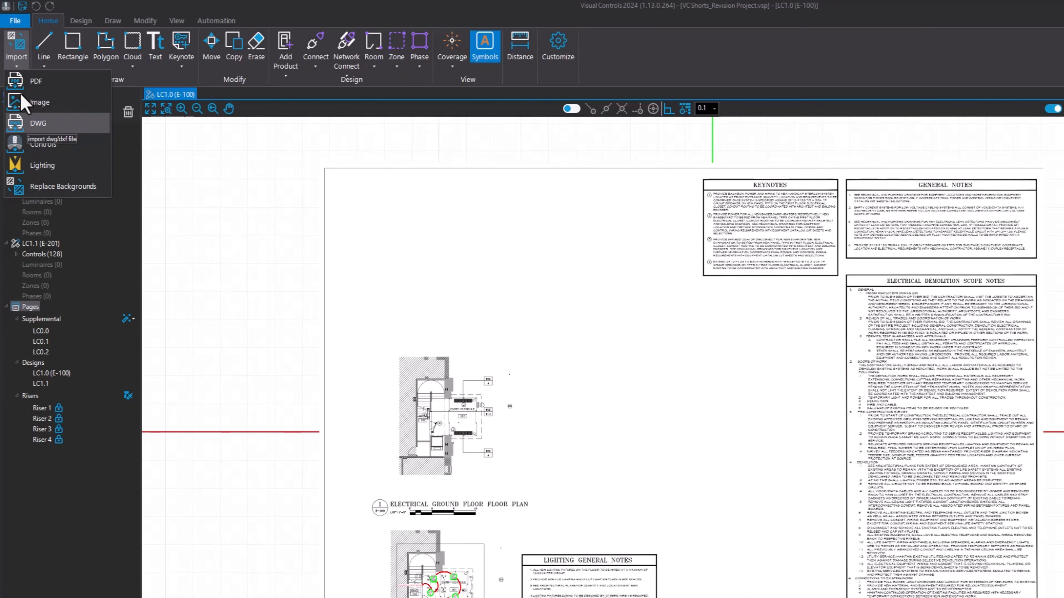
left_click(20, 188)
left_click(156, 113)
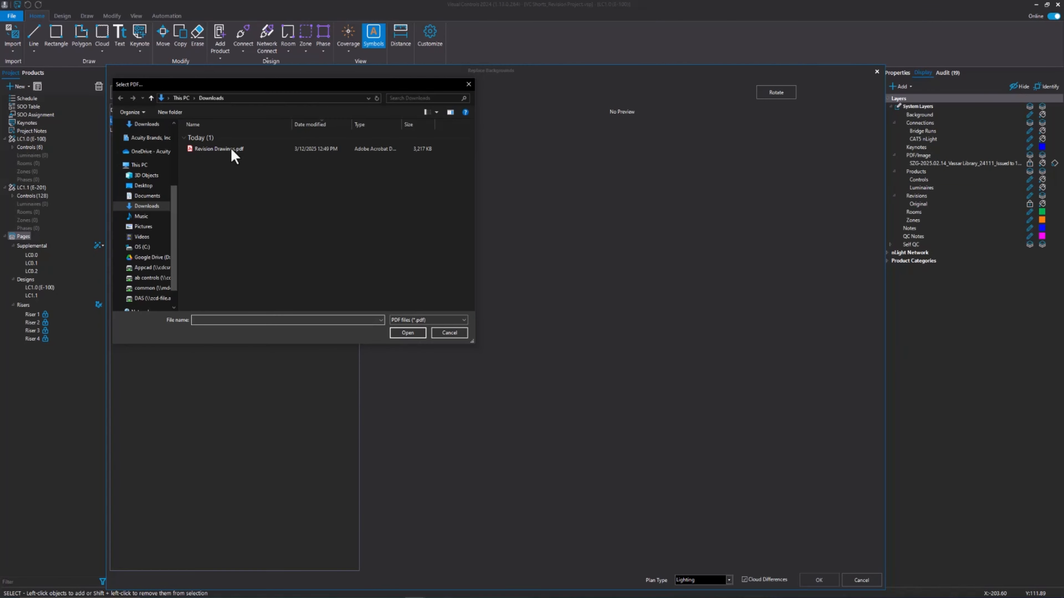
left_click(233, 150)
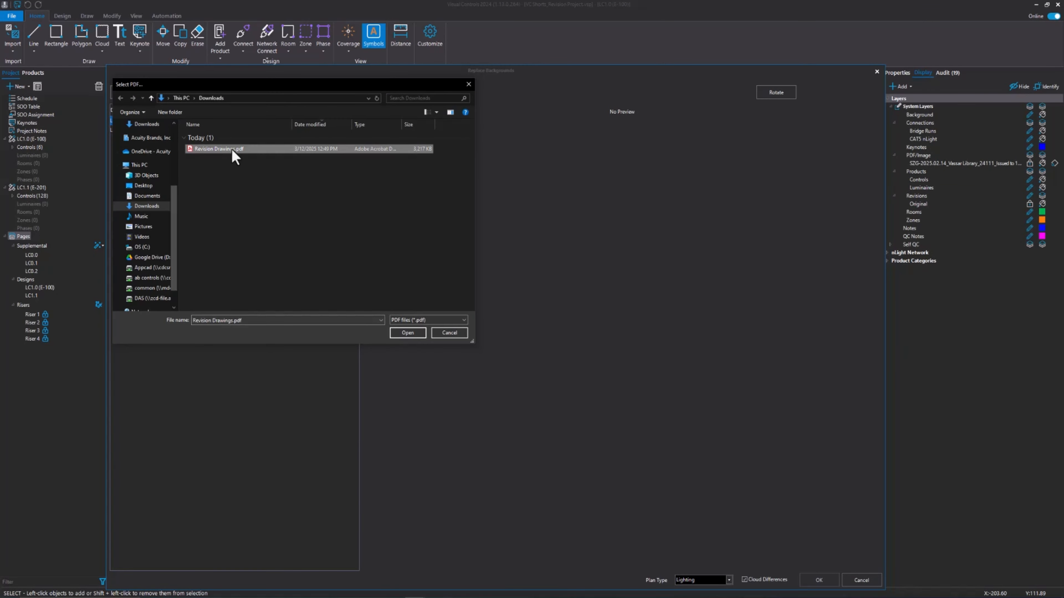
left_click(407, 332)
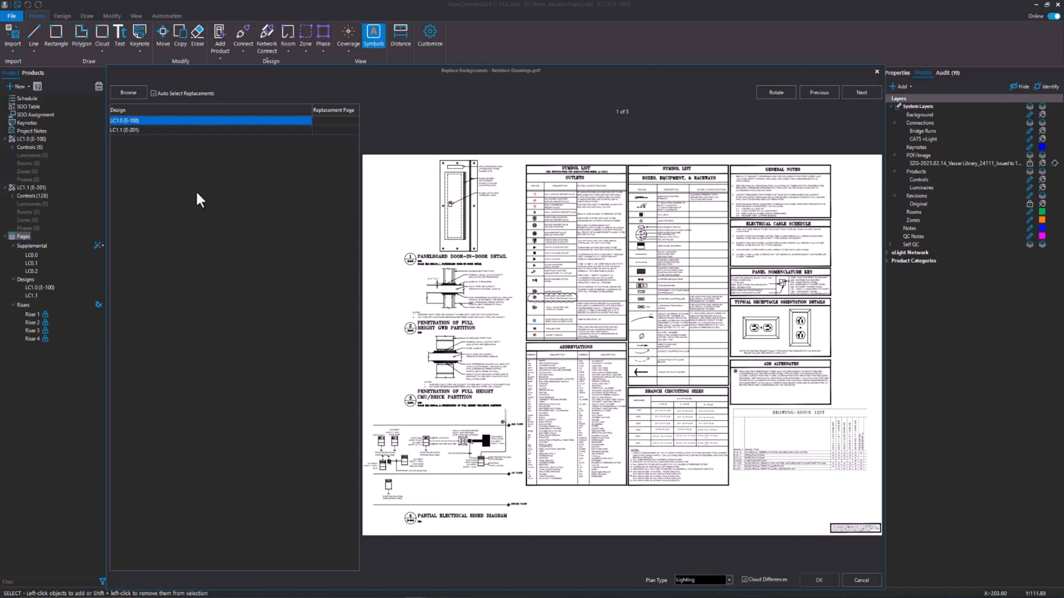
- Preview the PDF through page 3 and assign Page 3 as the replacement for design LC1.0 (E-100)
left_click(154, 94)
left_click(856, 95)
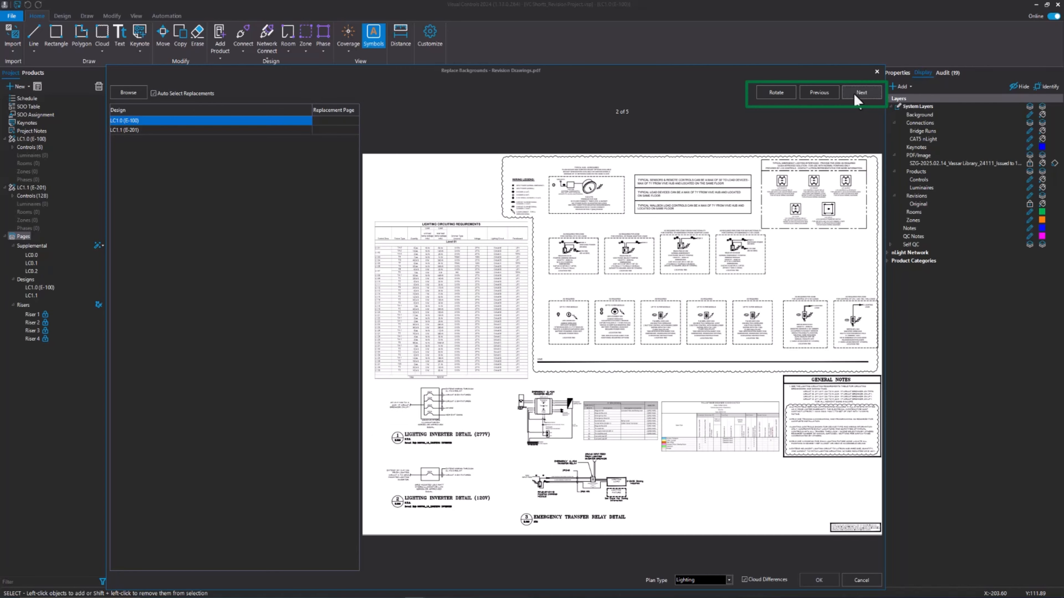
left_click(855, 96)
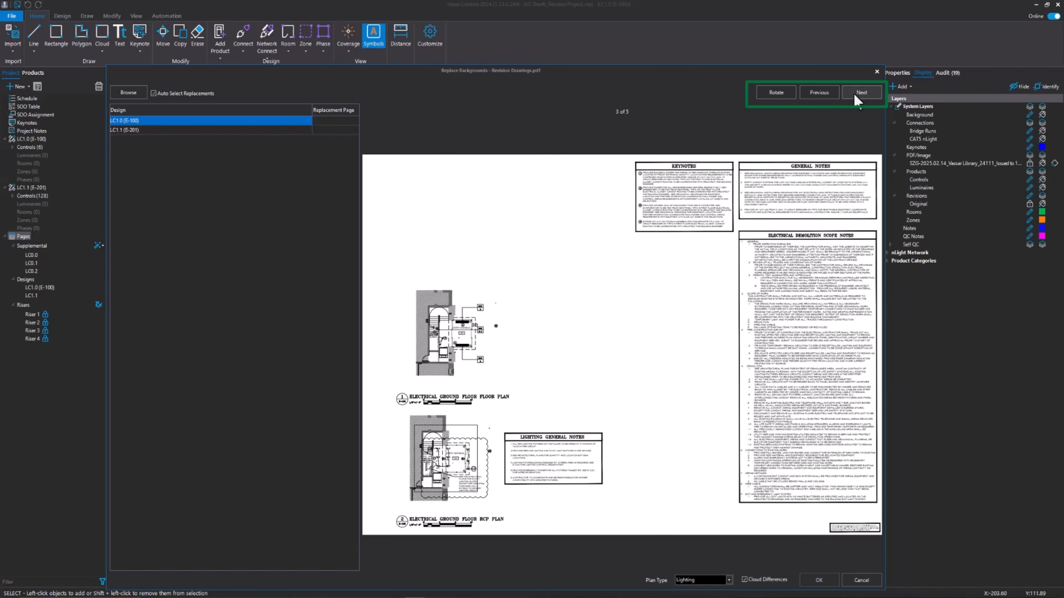
left_click(322, 120)
left_click(354, 121)
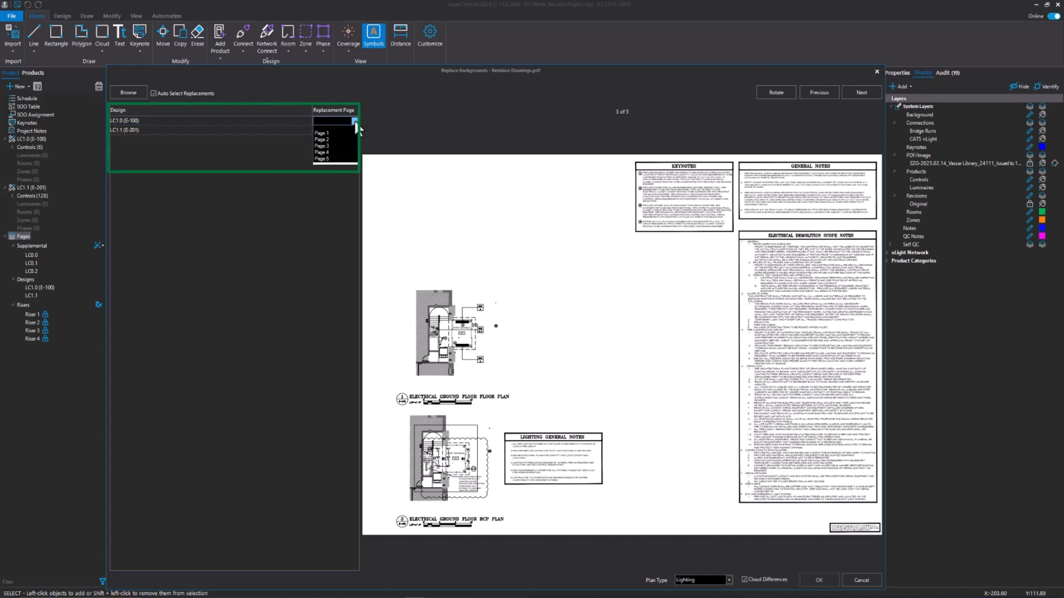
left_click(340, 148)
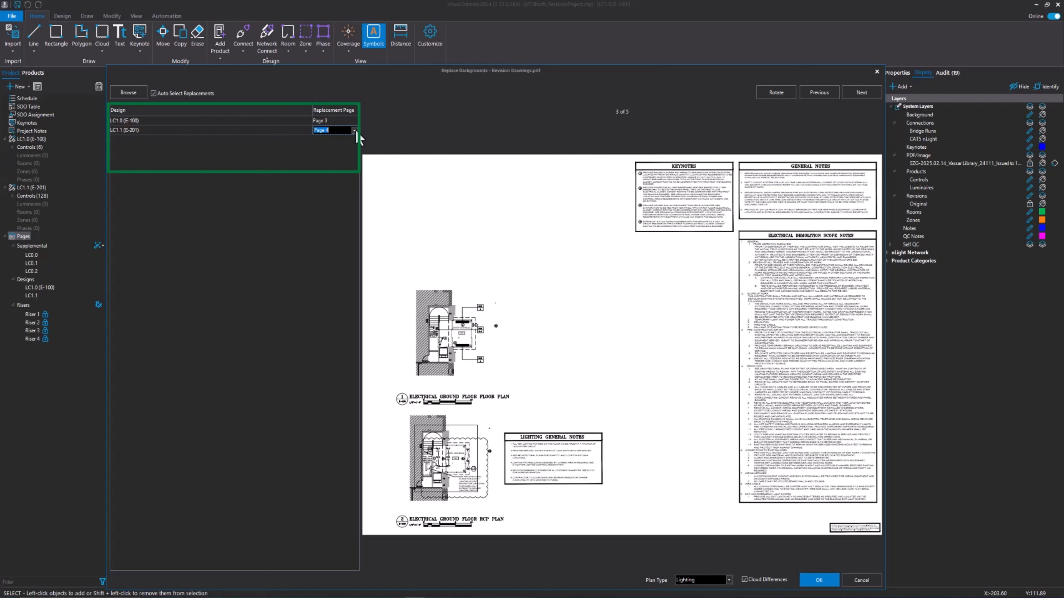
- Assign Page 5 as the replacement for design LC1.1 (E-201) and preview that page
left_click(354, 131)
left_click(333, 170)
left_click(863, 94)
left_click(865, 91)
left_click(865, 91)
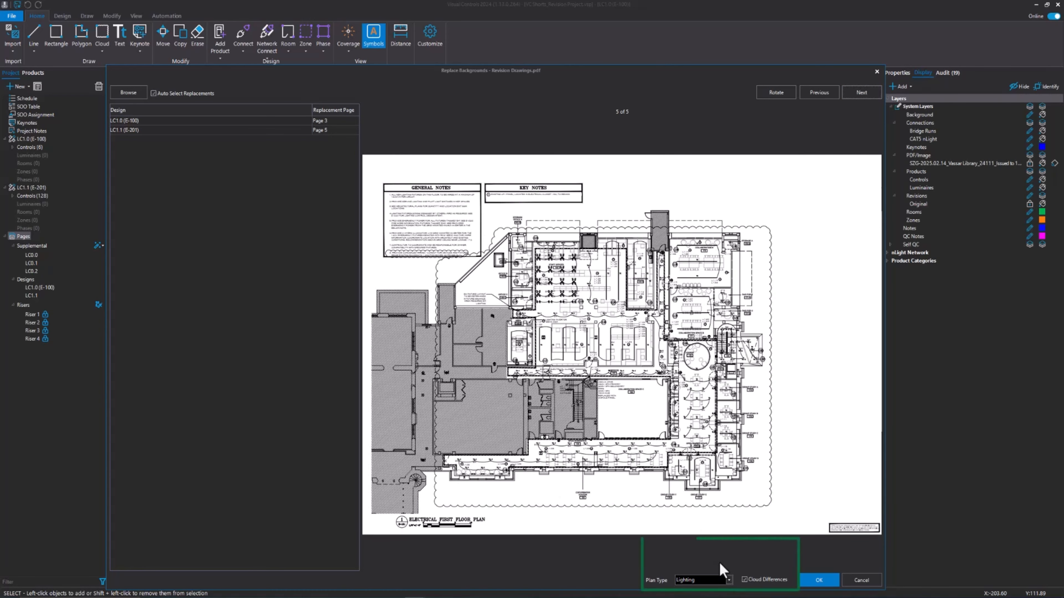
- Choose Lighting as the plan type, turn off Cloud Differences, and apply the background replacement
left_click(729, 580)
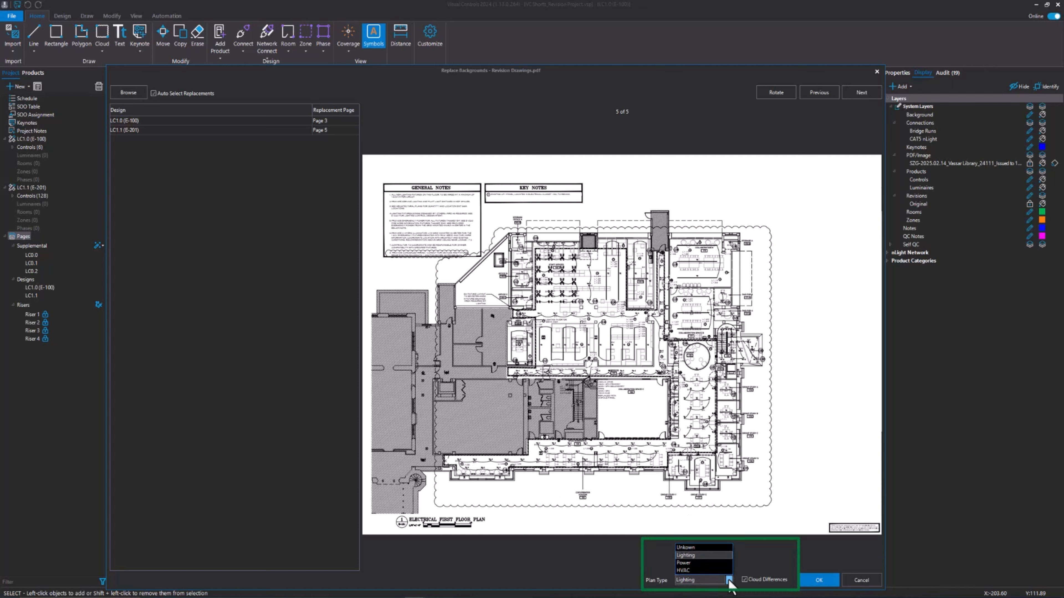
left_click(717, 555)
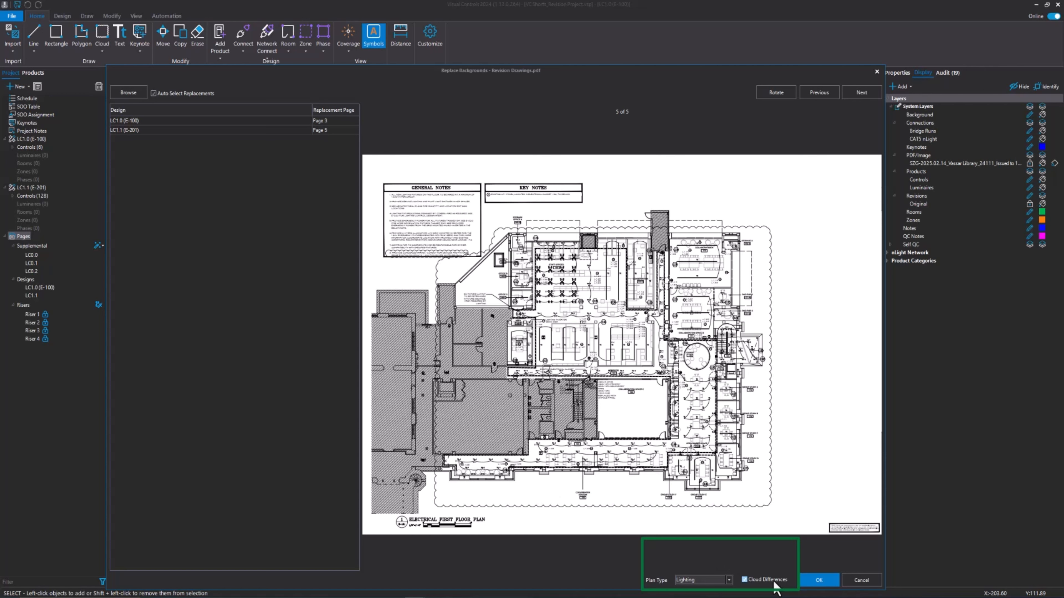
left_click(744, 580)
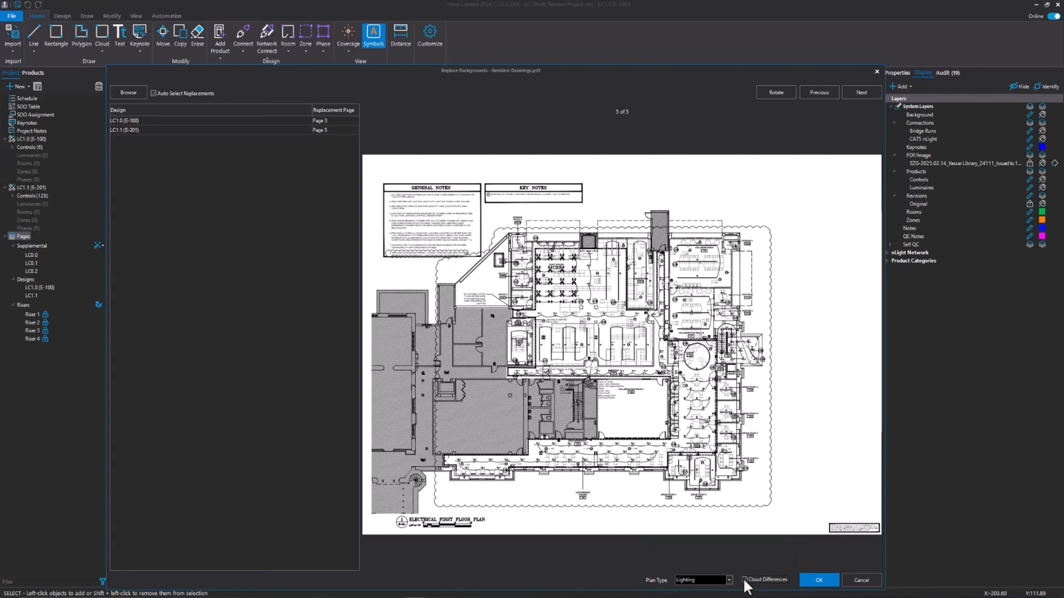
left_click(819, 580)
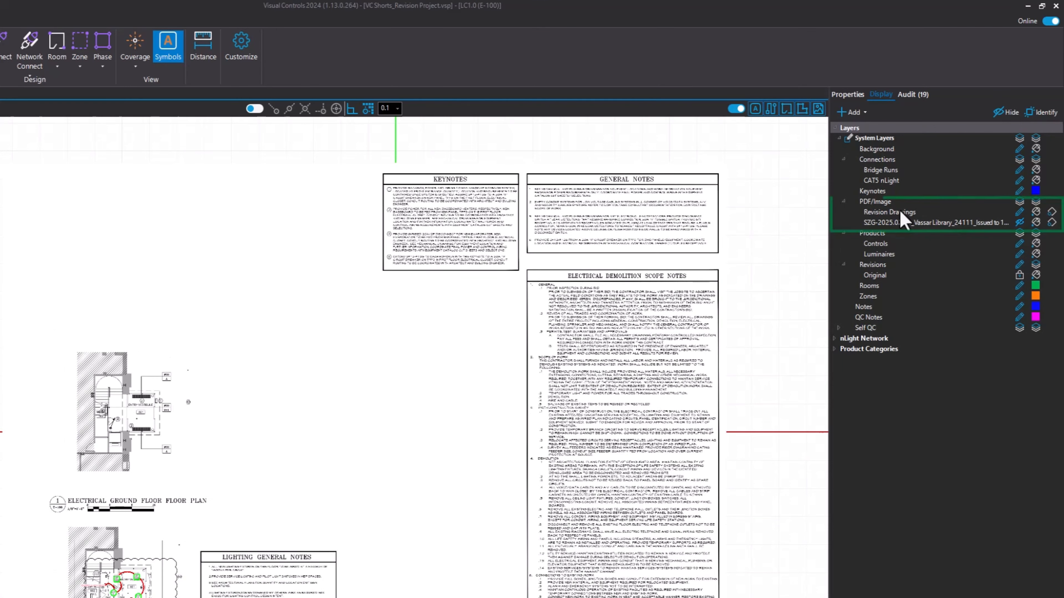
- Lock the Revision Drawings background layer of design LC1.0 (E-100)
left_click(900, 212)
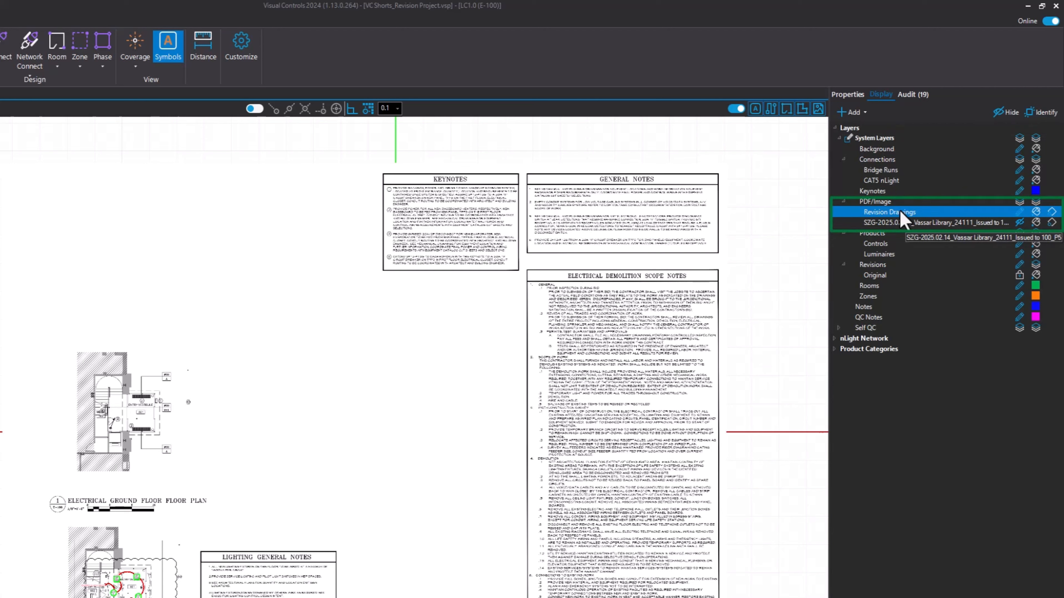
left_click(924, 225)
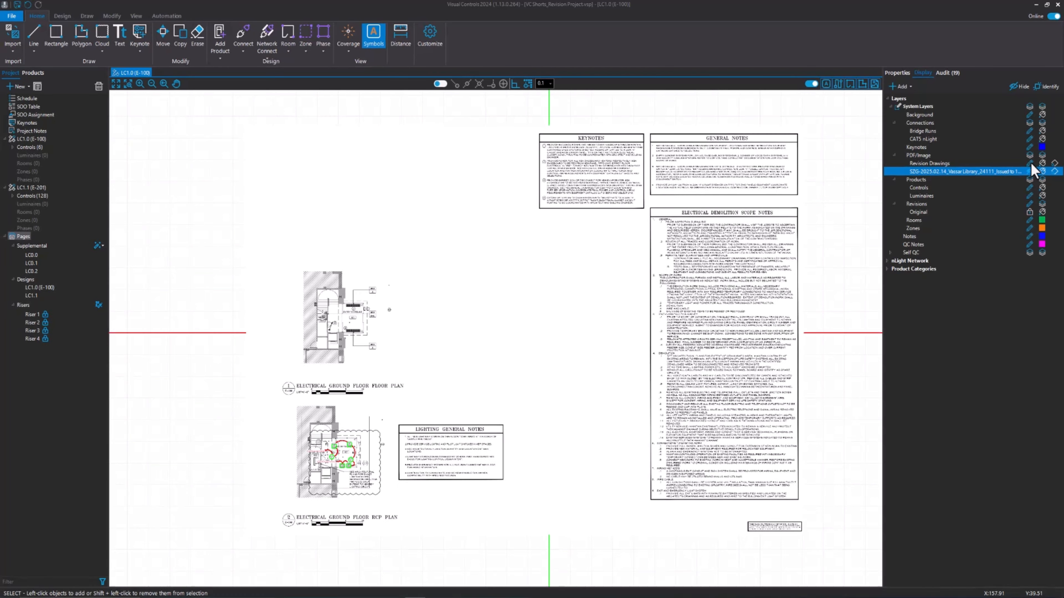
left_click(1031, 163)
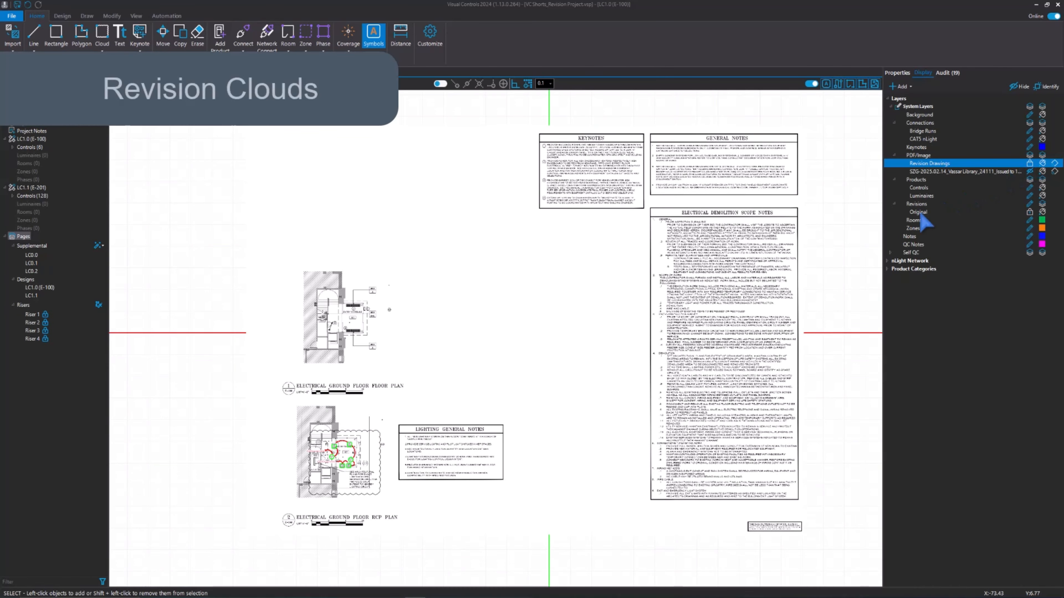
- Draw a rectangular revision cloud around the changed area of the electrical ground floor RCP plan
middle_click_drag(391, 458, 391, 454)
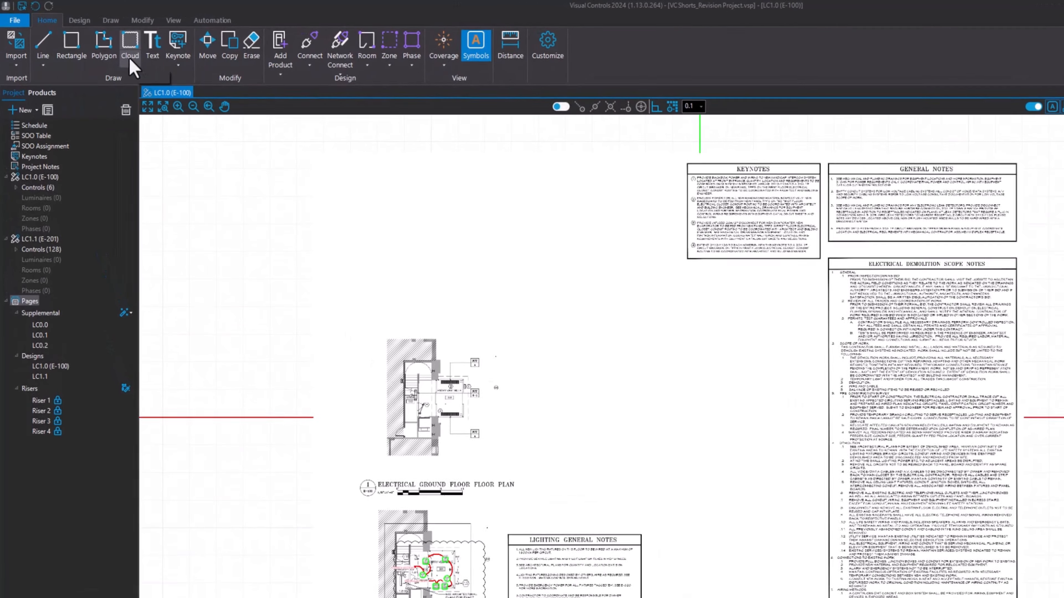
left_click(101, 45)
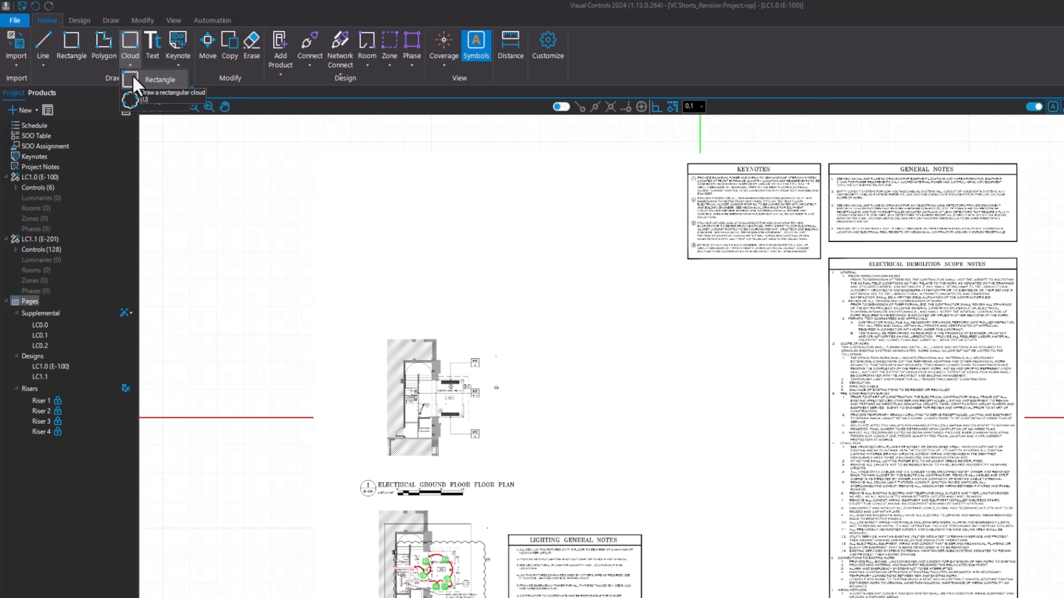
left_click(133, 81)
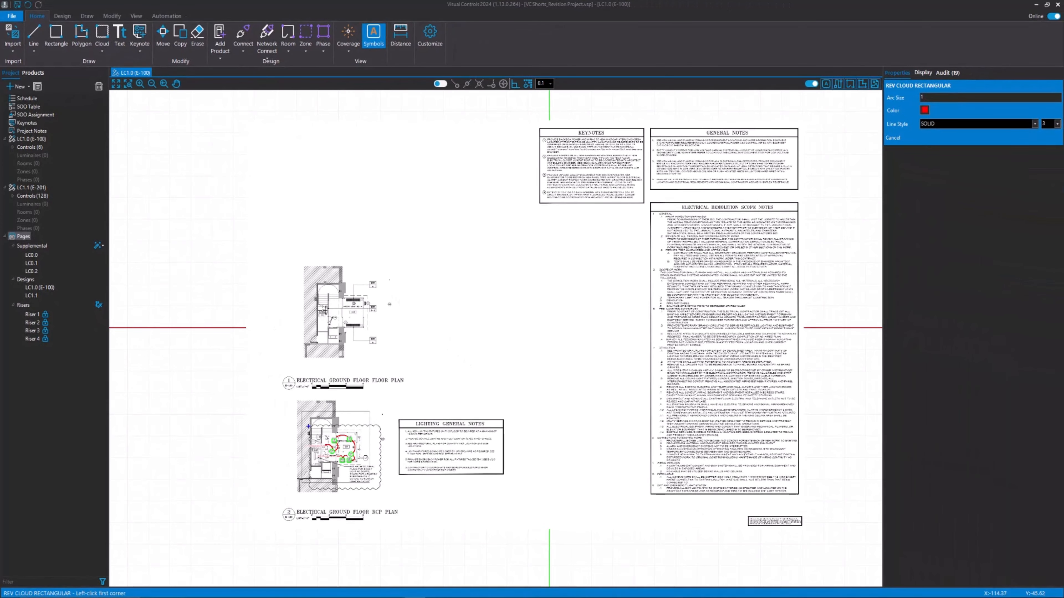
left_click(308, 427)
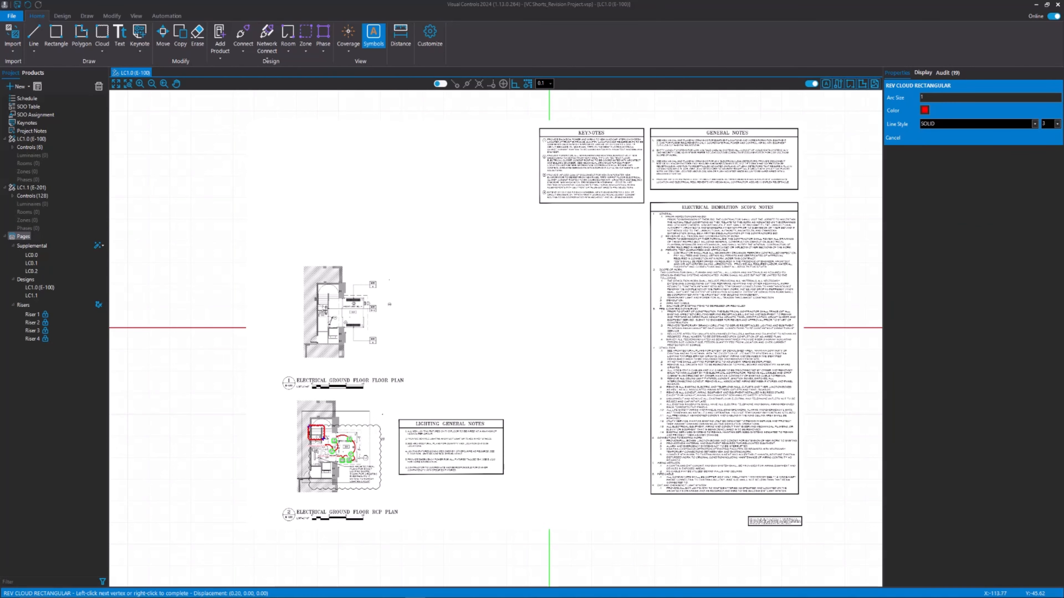
left_click(381, 490)
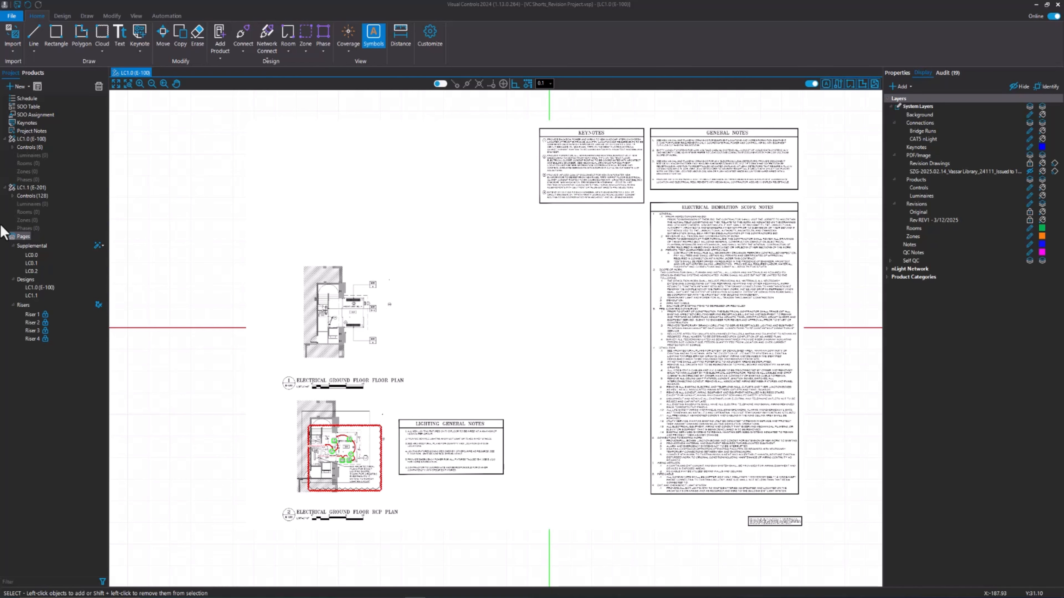
- Open design LC1.1 (E-201) and lock its Revision Drawings background layer
double_click(24, 188)
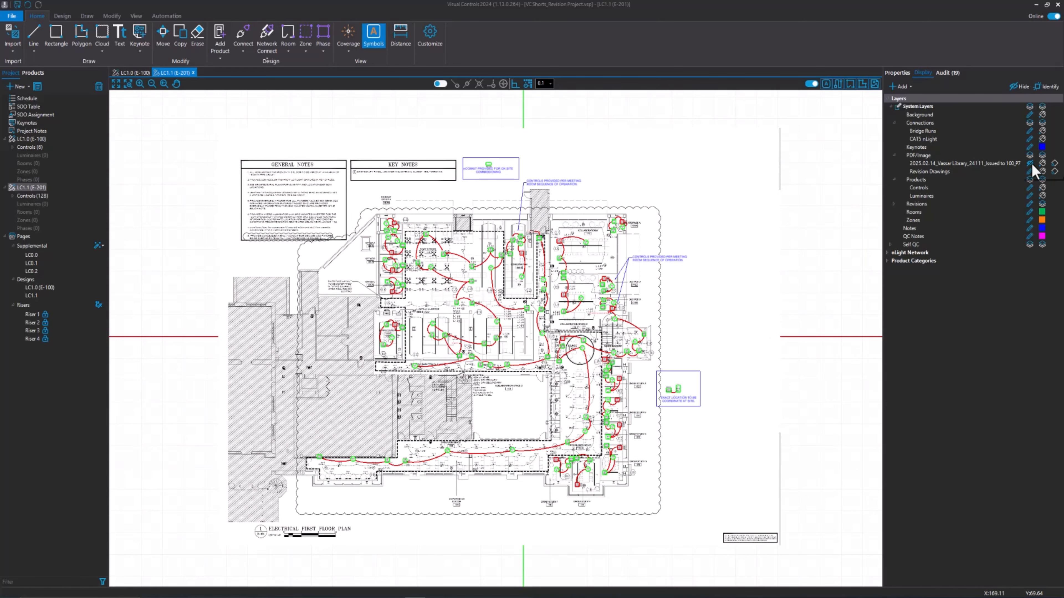
left_click(1028, 172)
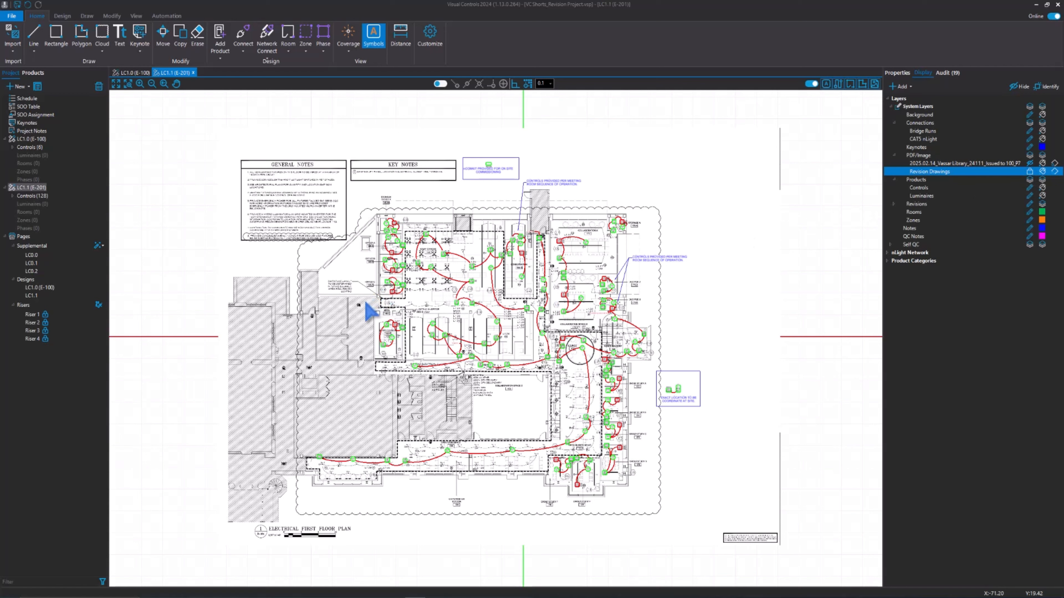
- Draw a rectangular revision cloud around the last item of the General Notes in design LC1.1 (E-201)
key("u")
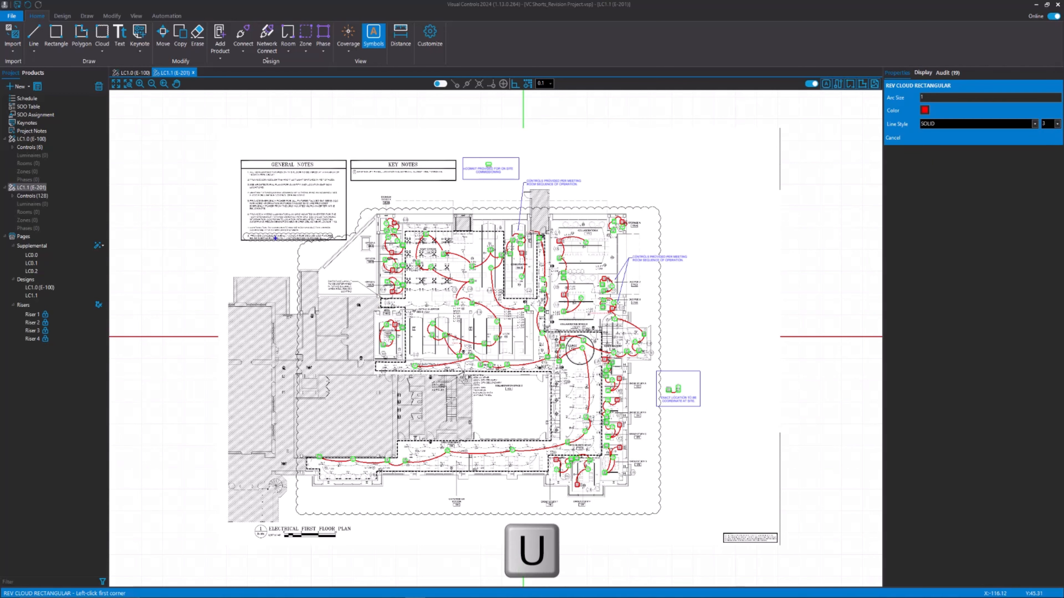
left_click(241, 230)
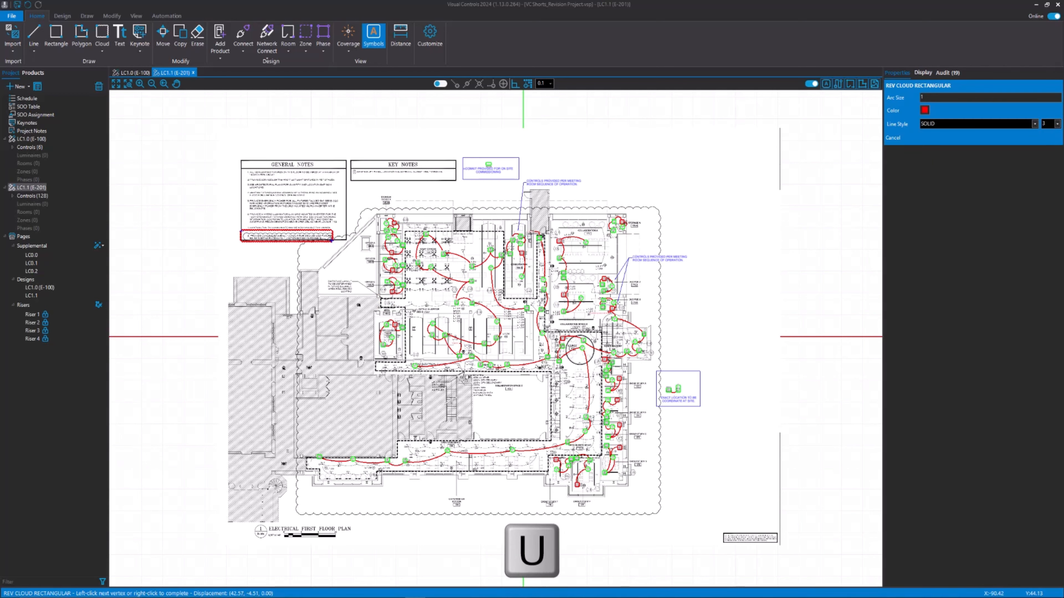
left_click(333, 241)
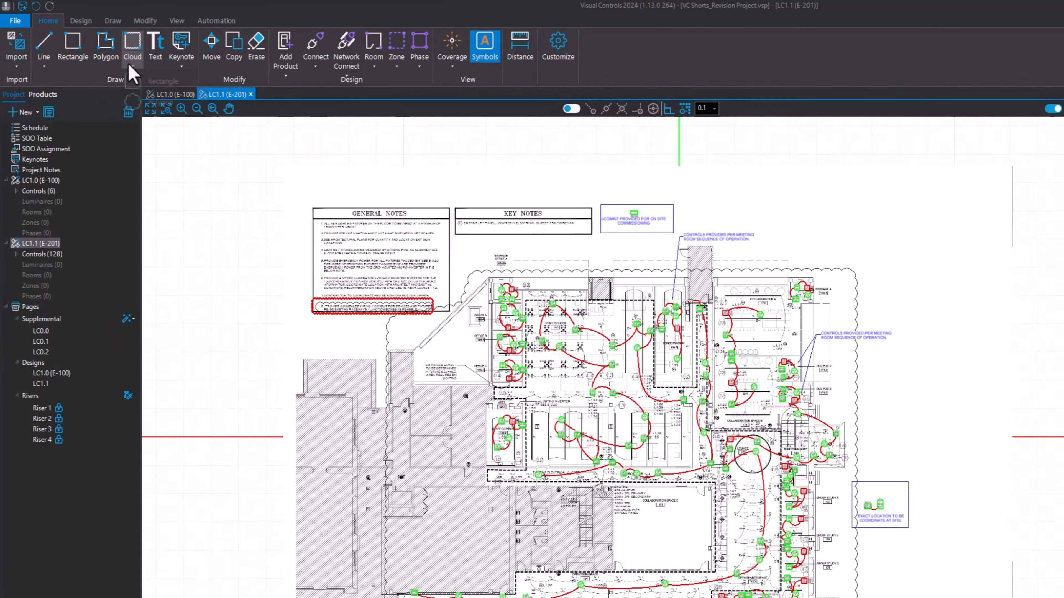
- Draw a polygonal revision cloud around the electrical first floor plan, following the outline of the drawing's own cloud and stepping around the General Notes
left_click(102, 51)
left_click(145, 103)
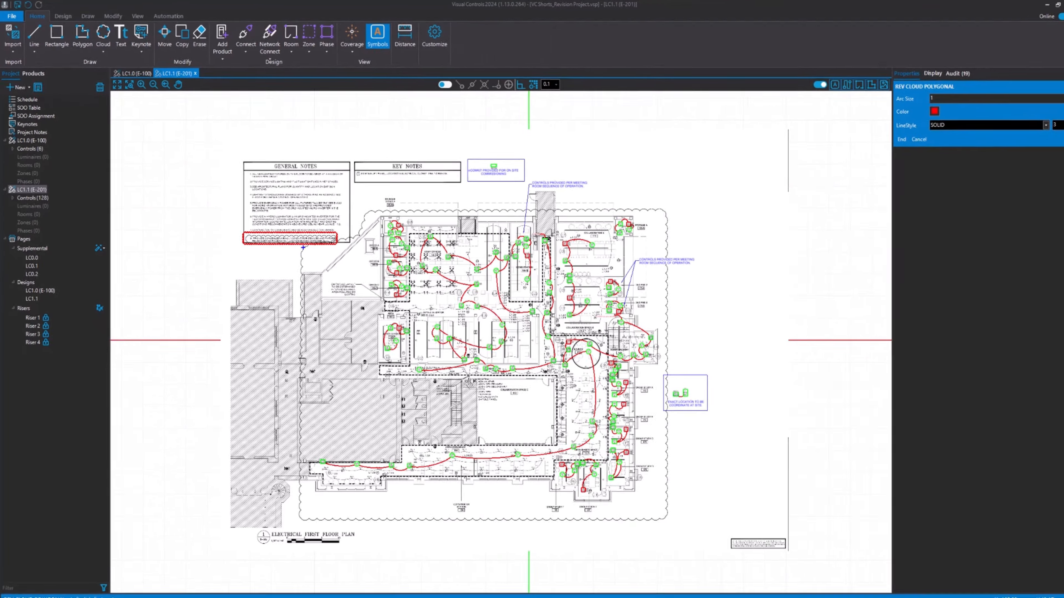
left_click(302, 247)
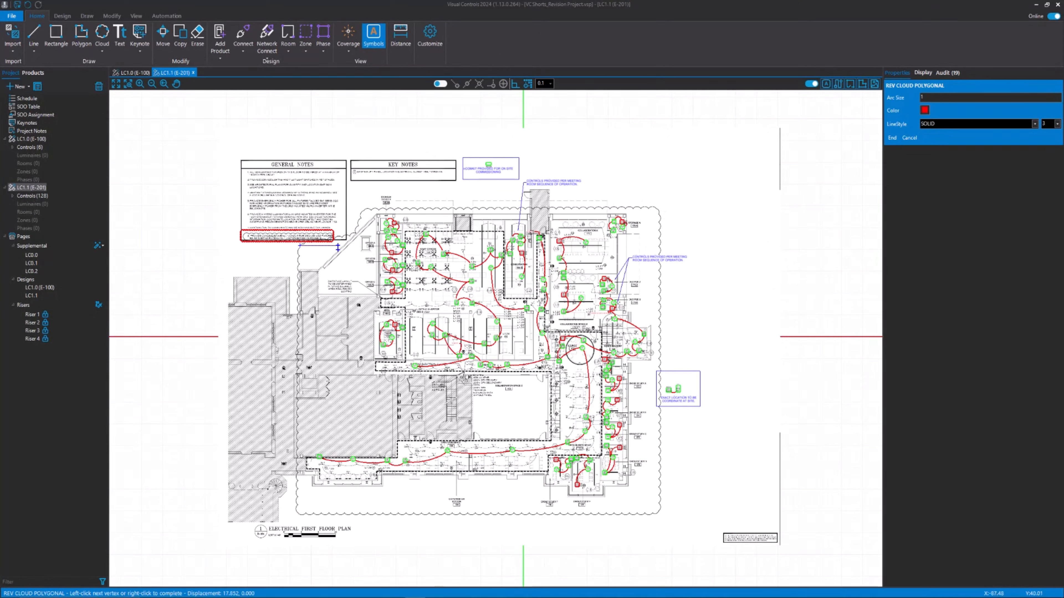
left_click(357, 246)
left_click(356, 207)
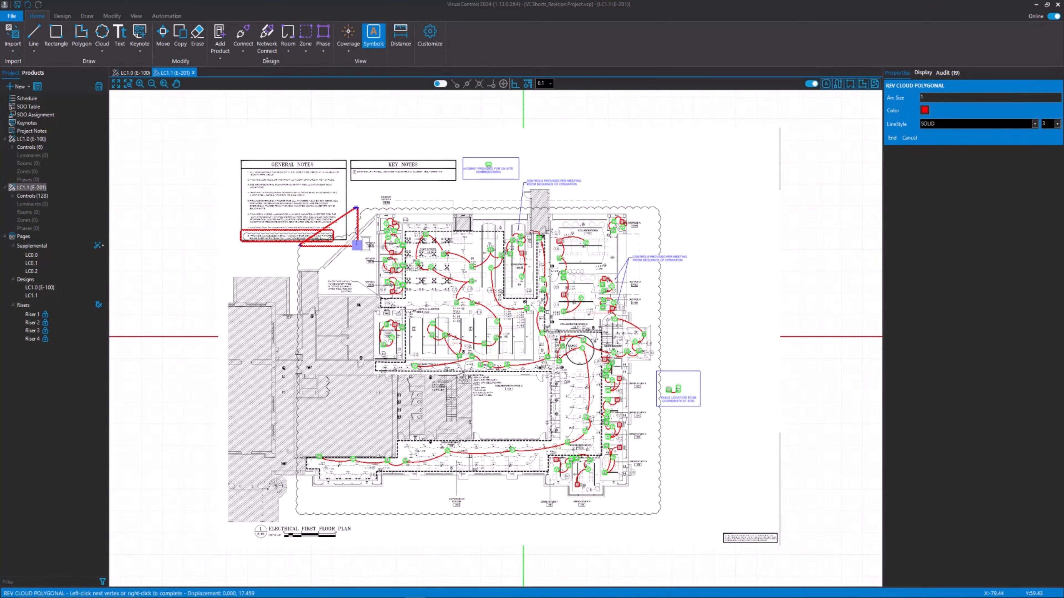
left_click(658, 208)
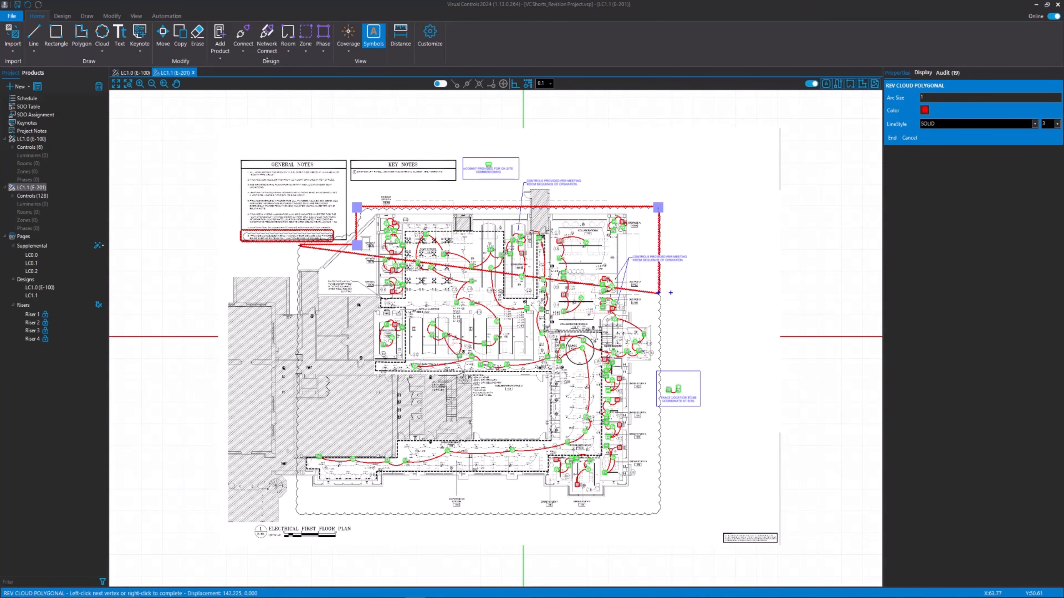
left_click(660, 512, "shift")
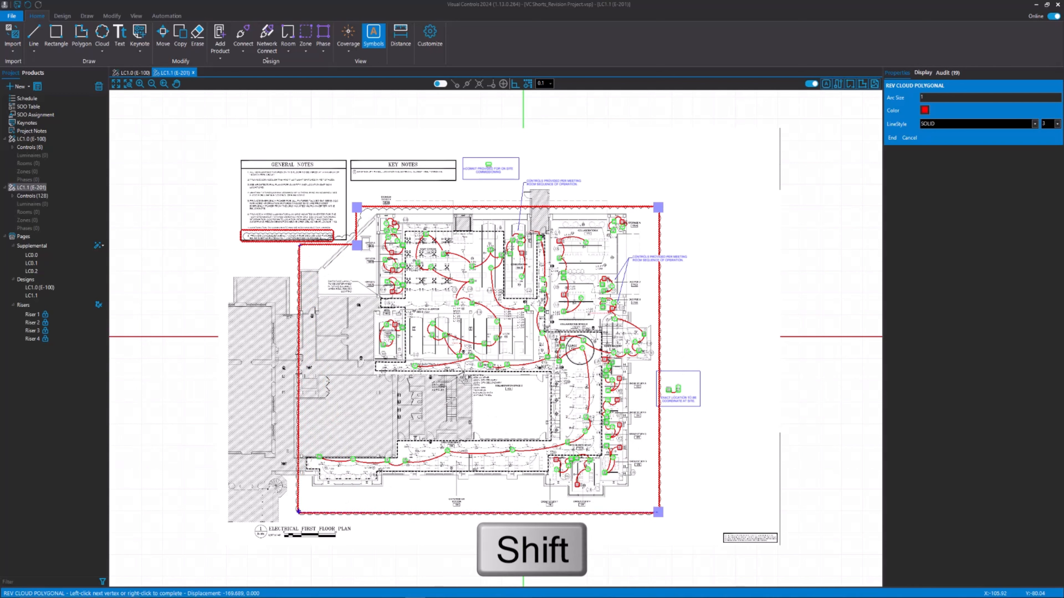
left_click(298, 511, "shift")
right_click(298, 512, "shift")
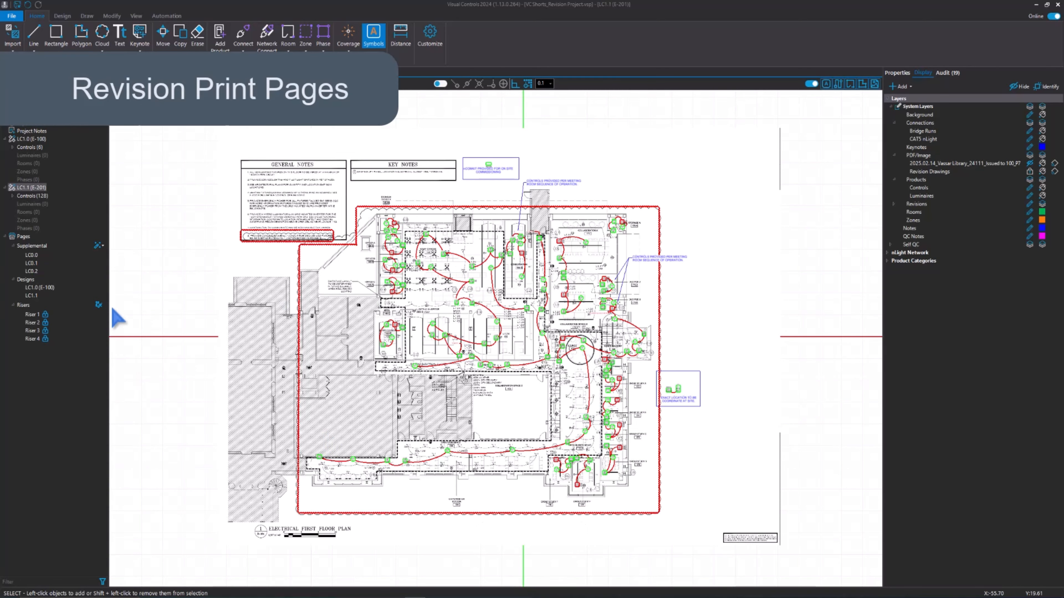
- Open the LC1.0 (E-100) print page and turn on Sync Layers To Design for its placed drawing
double_click(30, 288)
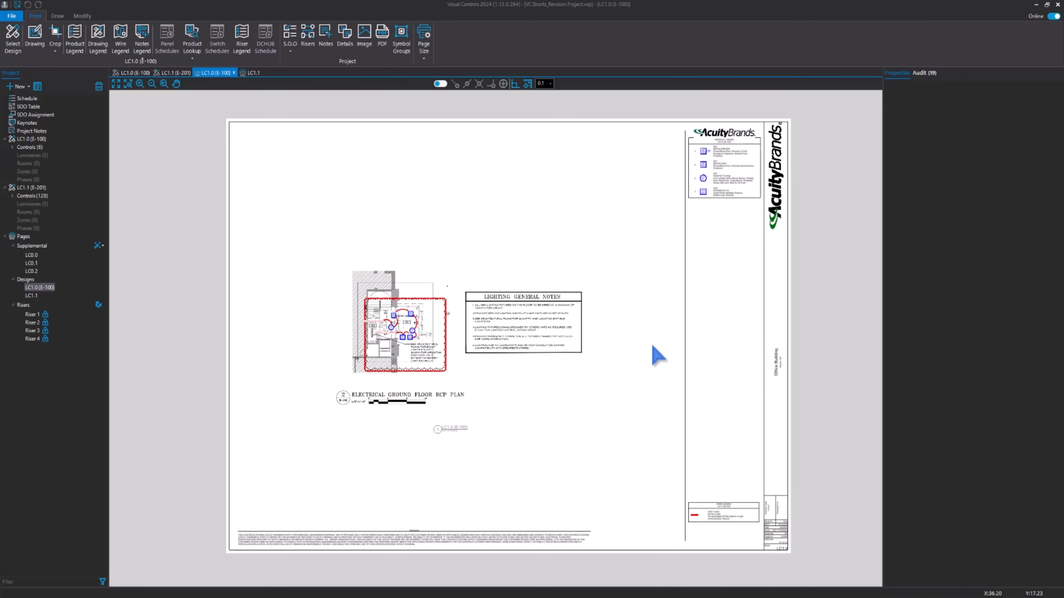
left_click(526, 341)
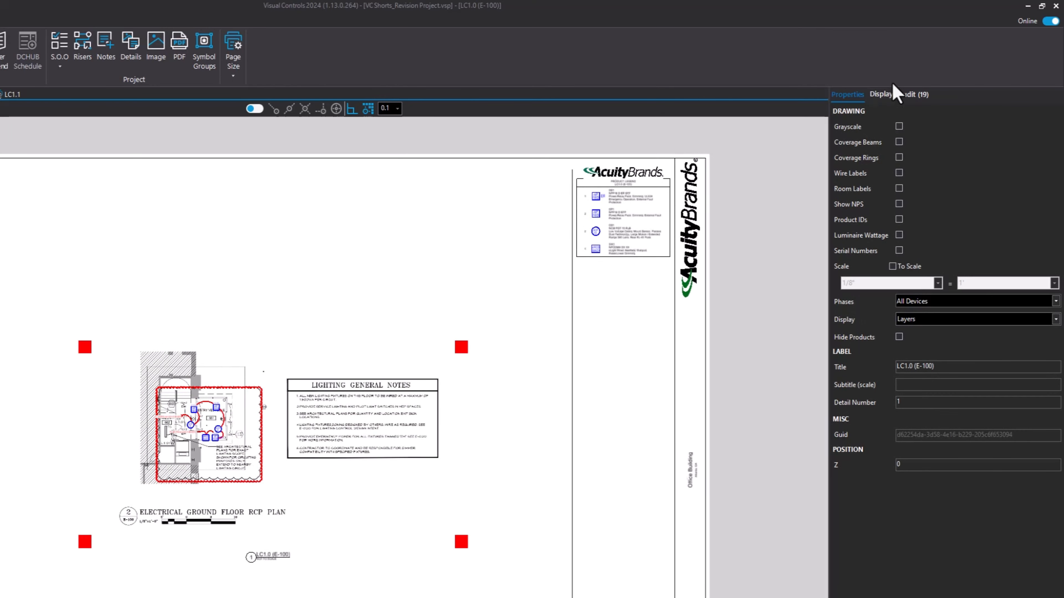
left_click(884, 96)
left_click(839, 111)
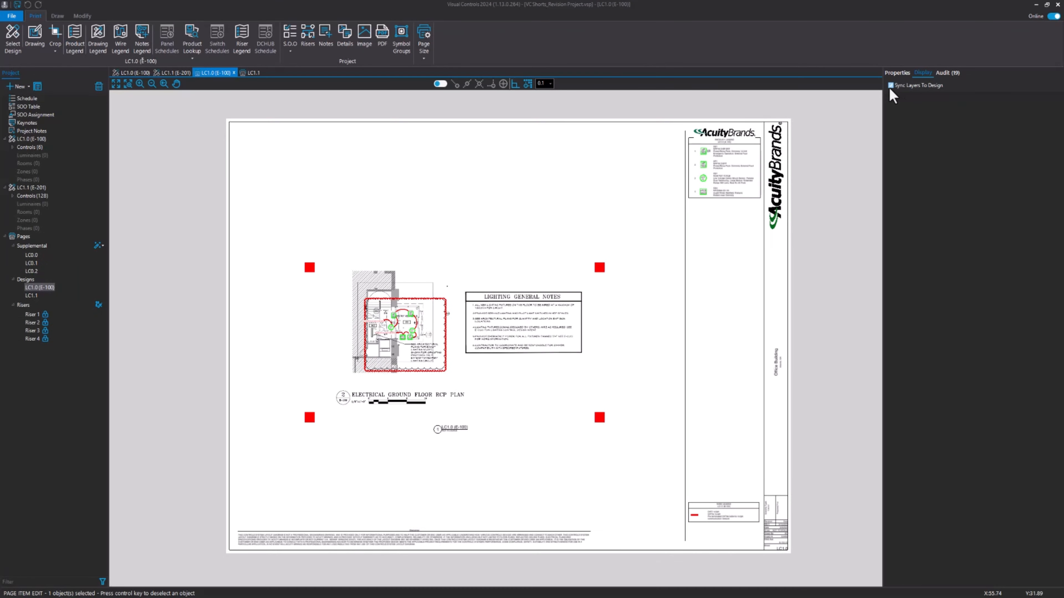
left_click(890, 88)
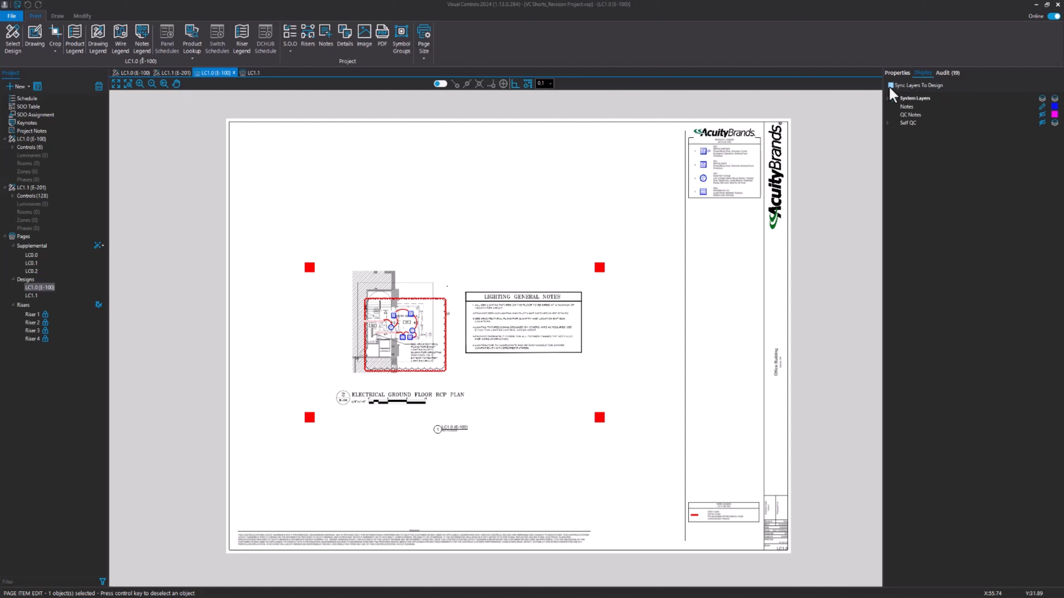
left_click(890, 86)
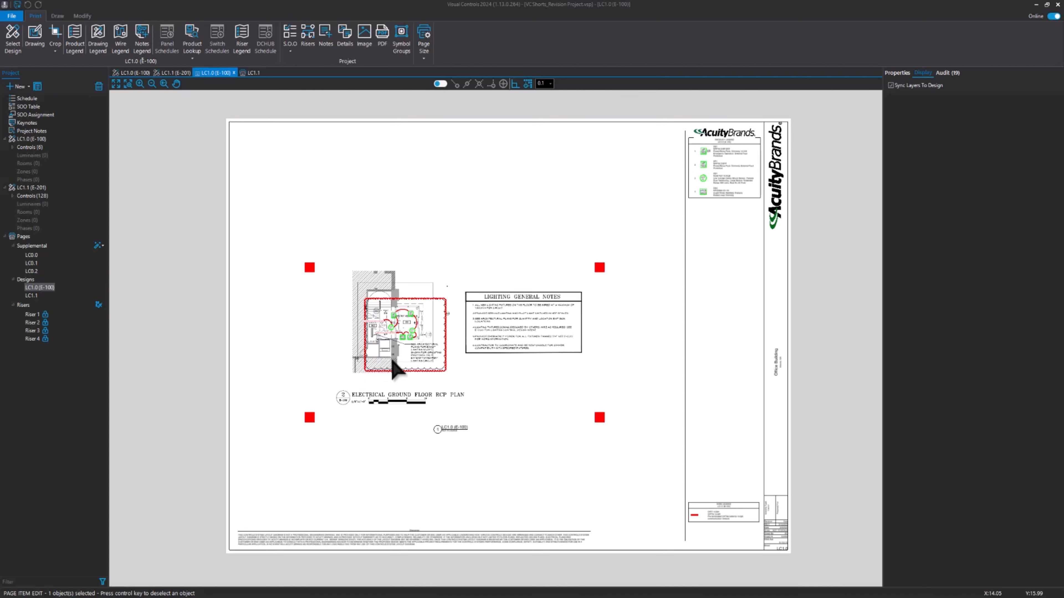
- Open the LC1.1 print page and turn on Sync Layers To Design for its placed drawing
left_click(32, 296)
left_click(441, 339)
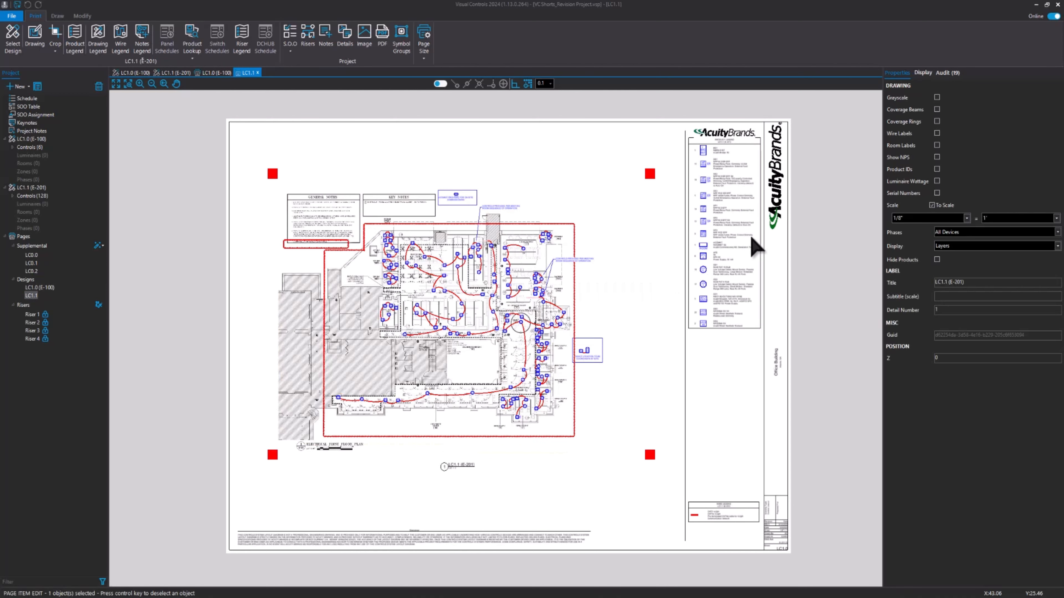
left_click(923, 72)
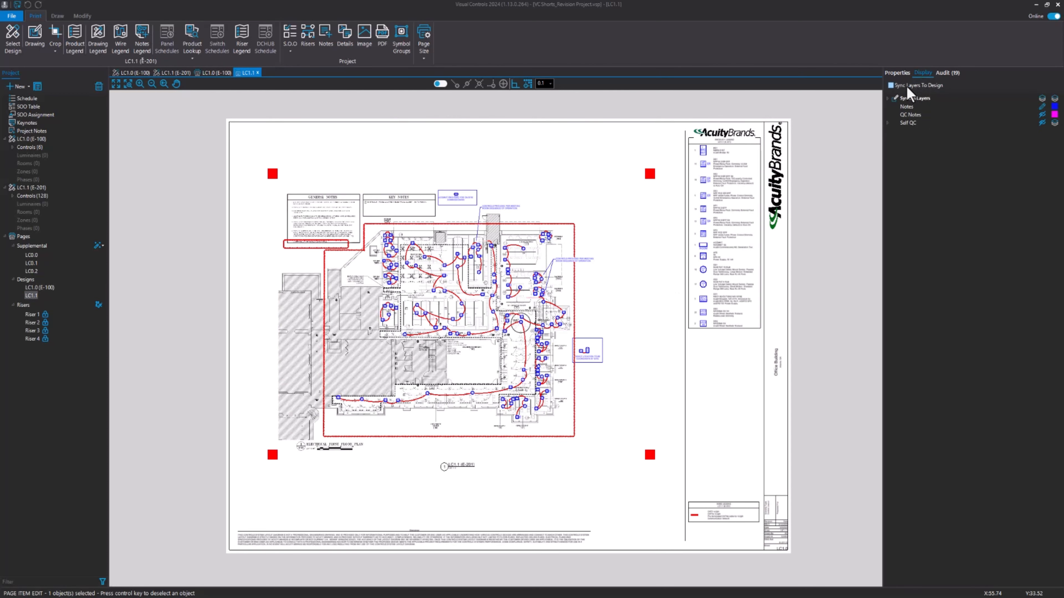
left_click(891, 85)
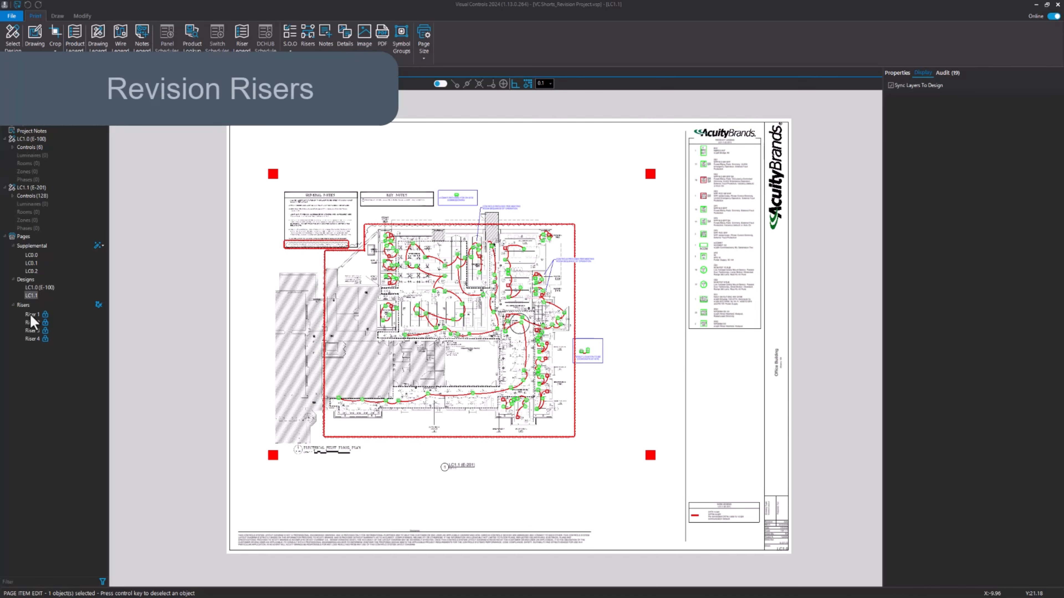
- Open the Riser 1 page and unlock the auto-generated risers
left_click(31, 315)
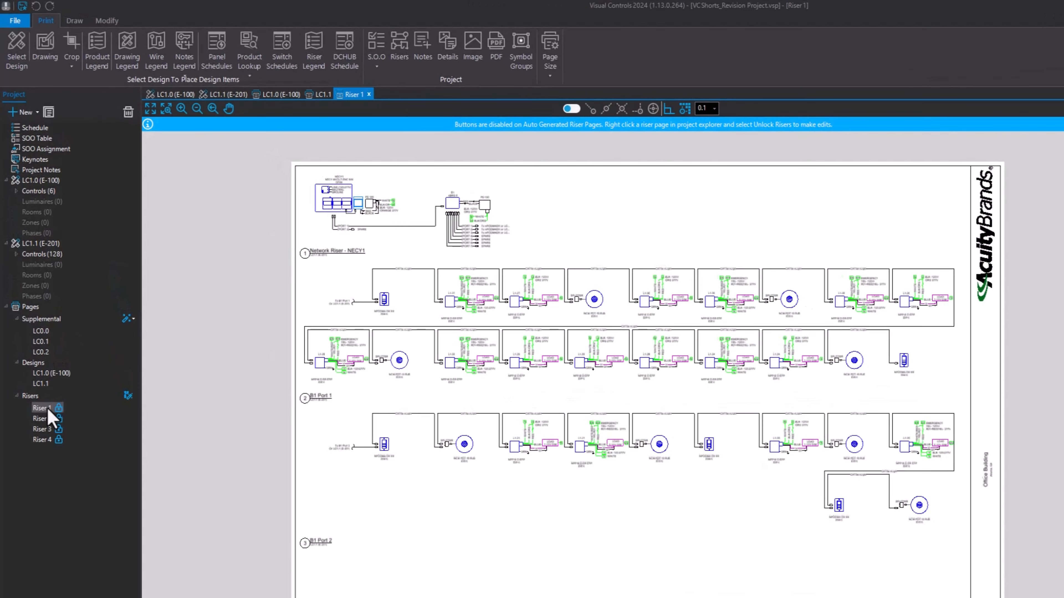
right_click(49, 416)
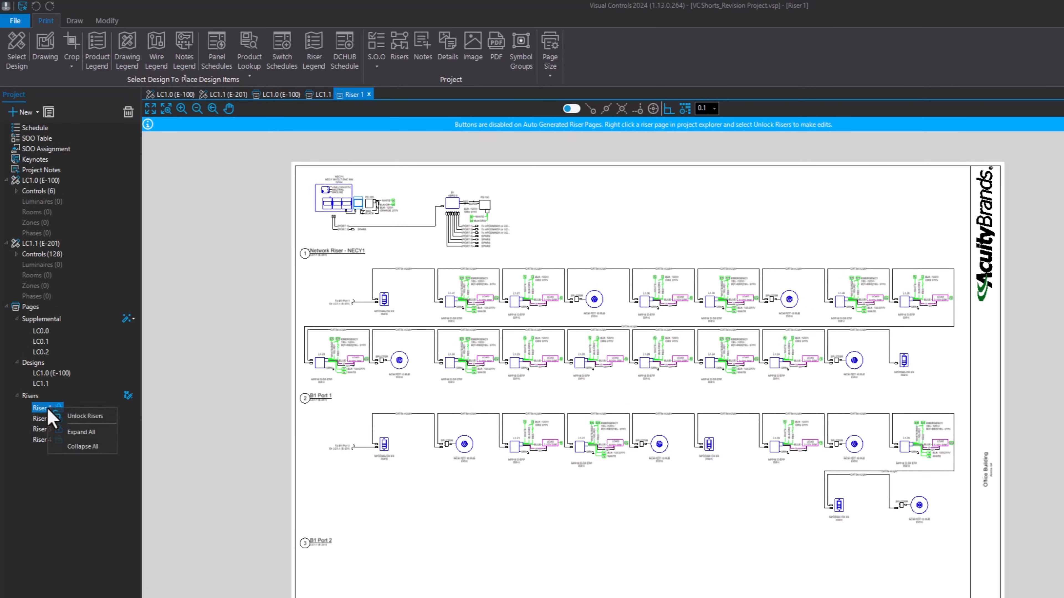
left_click(82, 416)
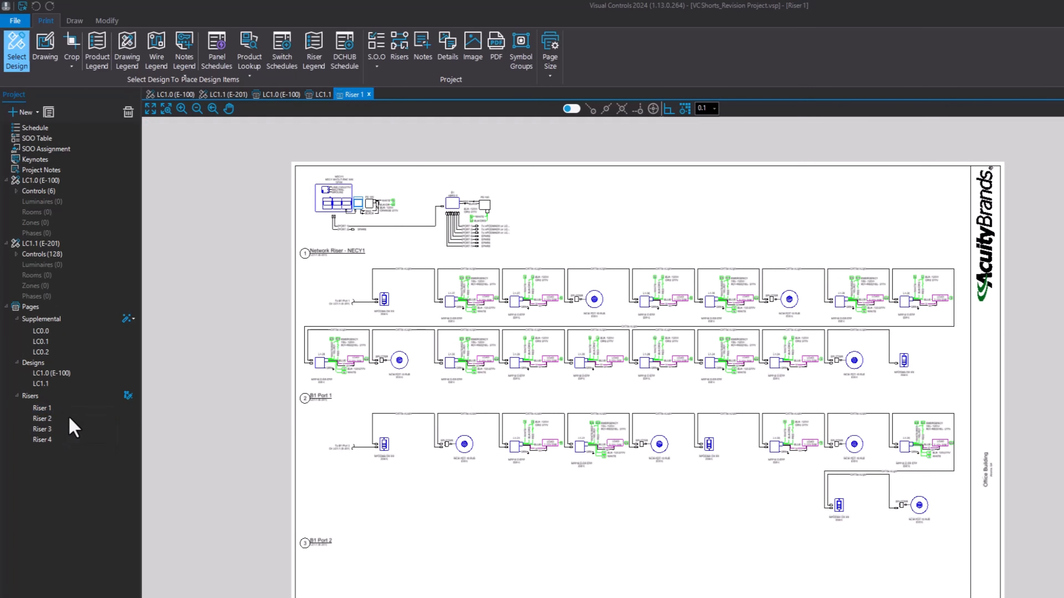
- Delete all four riser pages, Riser 1 through Riser 4, from the project
left_click(38, 410)
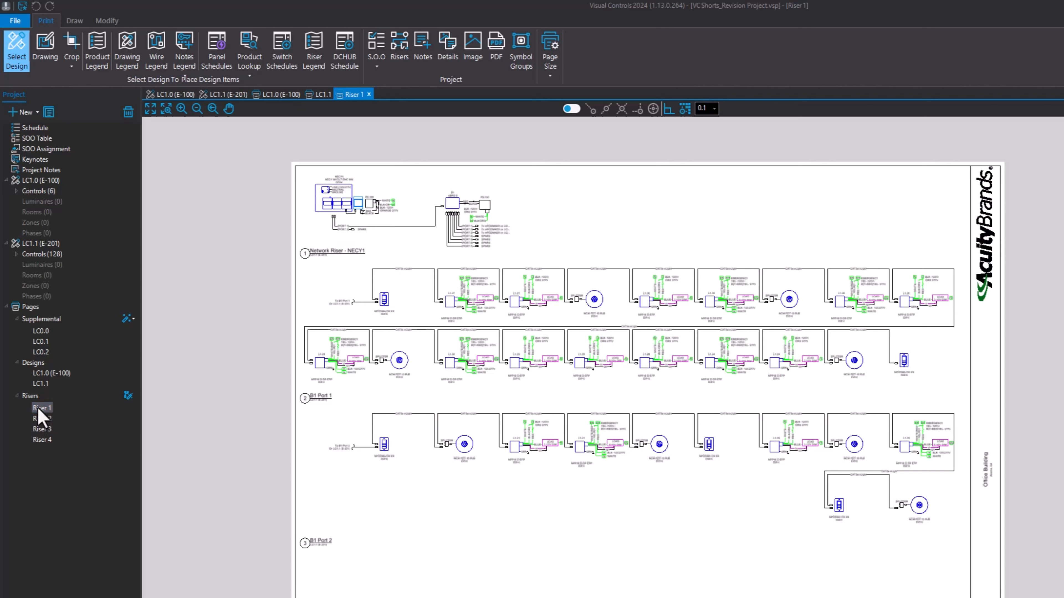
left_click(41, 439, "shift")
right_click(40, 438)
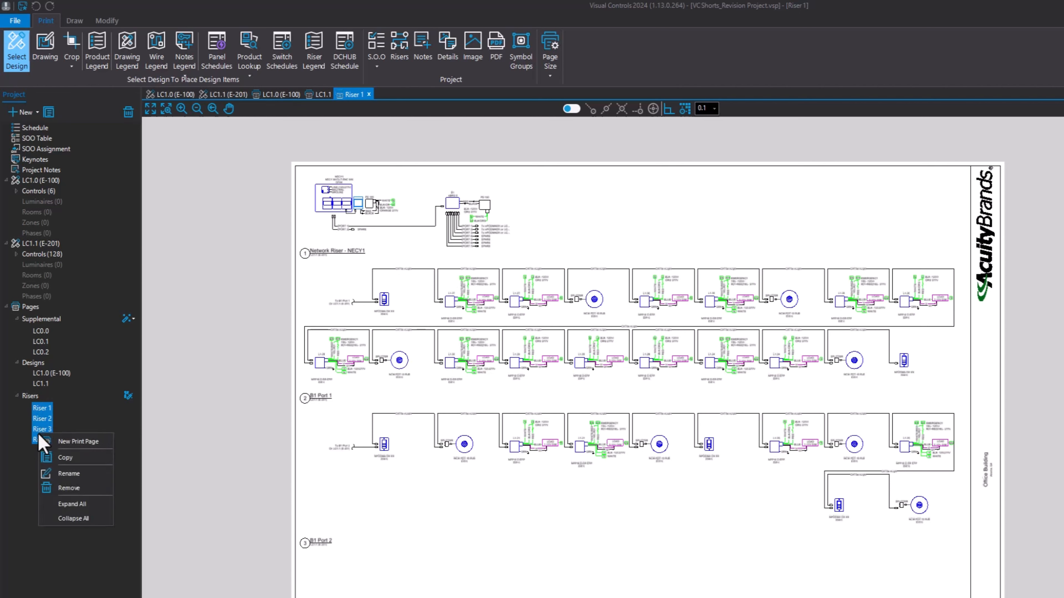
left_click(87, 491)
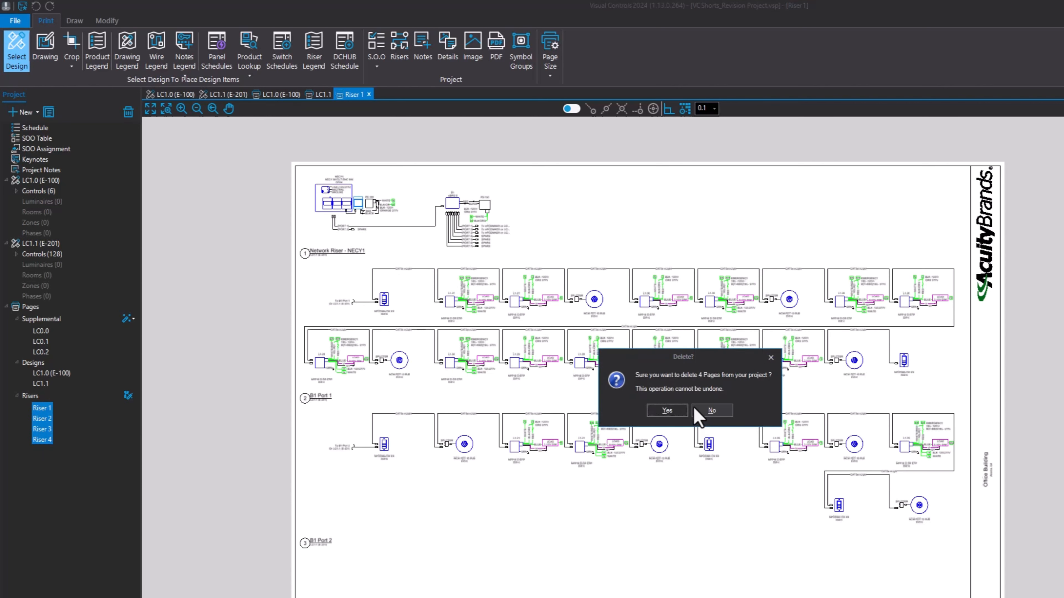
left_click(667, 411)
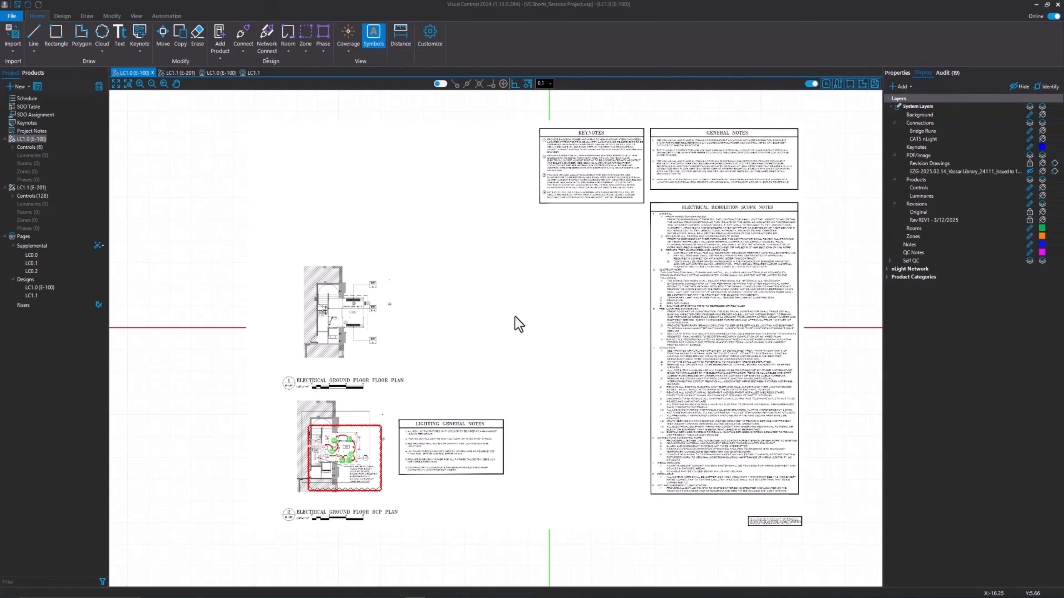
- Regenerate the riser pages with Auto Generate Riser Pages turned on, and open the new riser pages through Riser 4
left_click(99, 305)
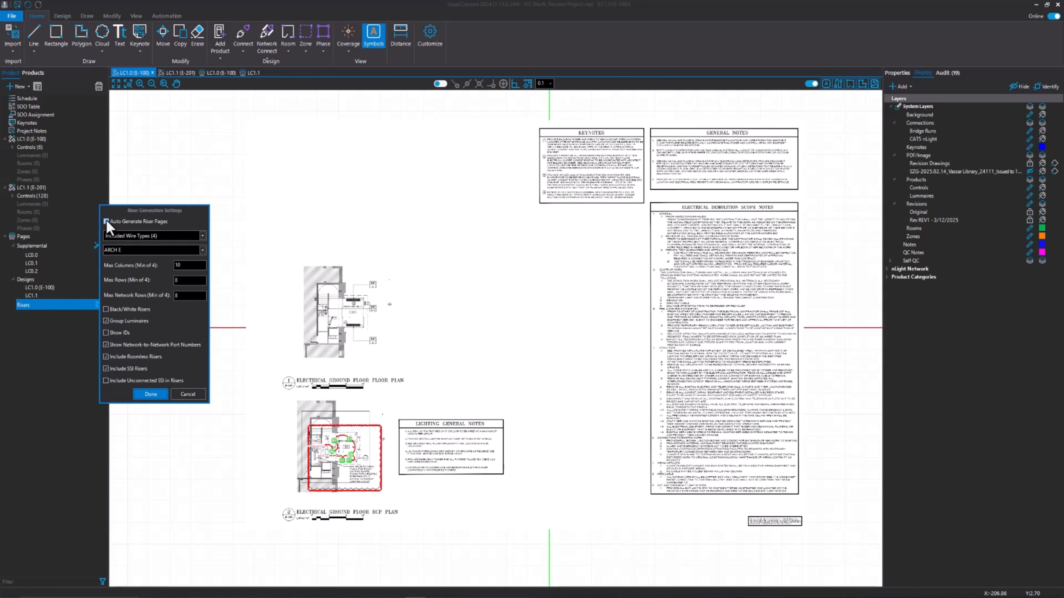
left_click(151, 395)
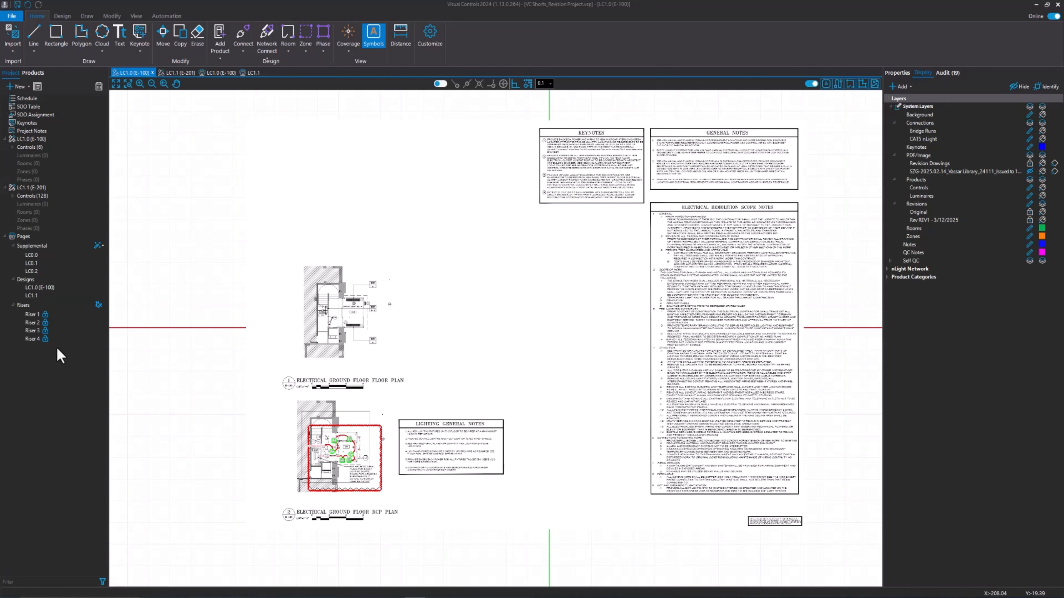
double_click(33, 314)
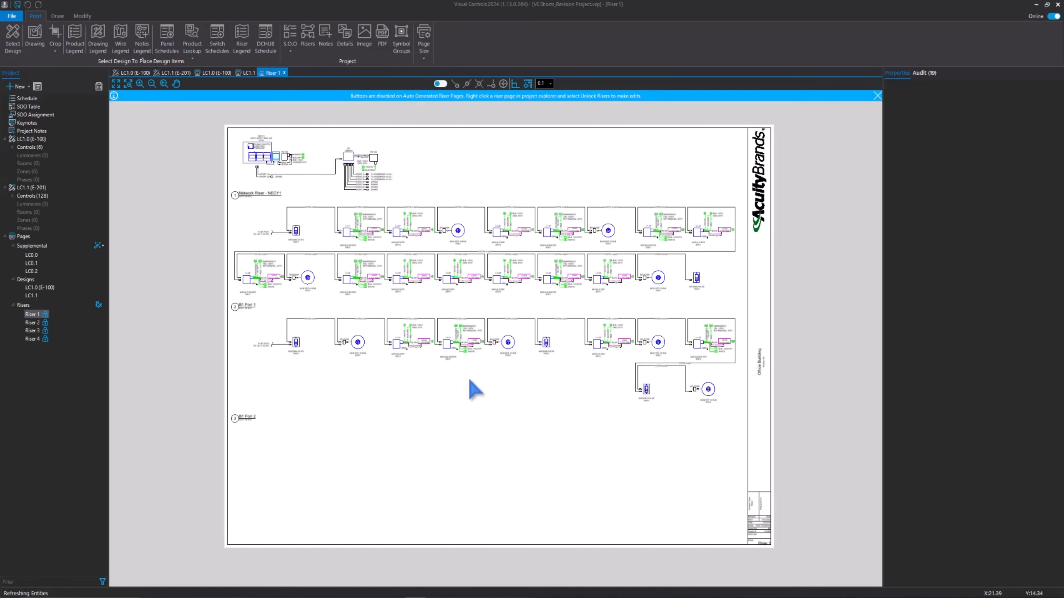
double_click(34, 331)
double_click(33, 339)
- Open the LC1.0 (E-100) print page and examine the revision and date entries in its title block
double_click(35, 288)
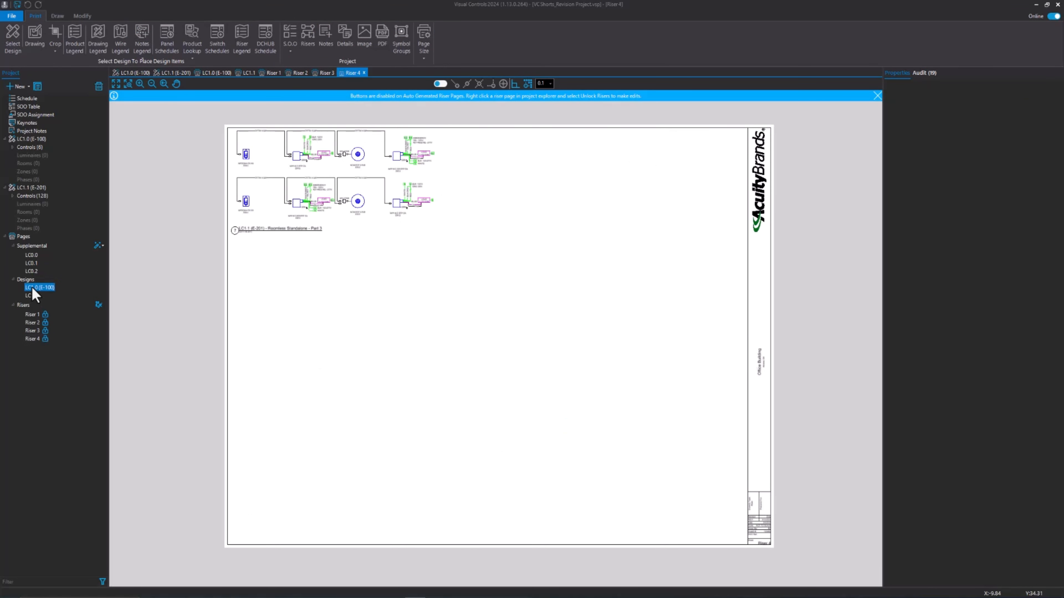
scroll(796, 545, "up", 5)
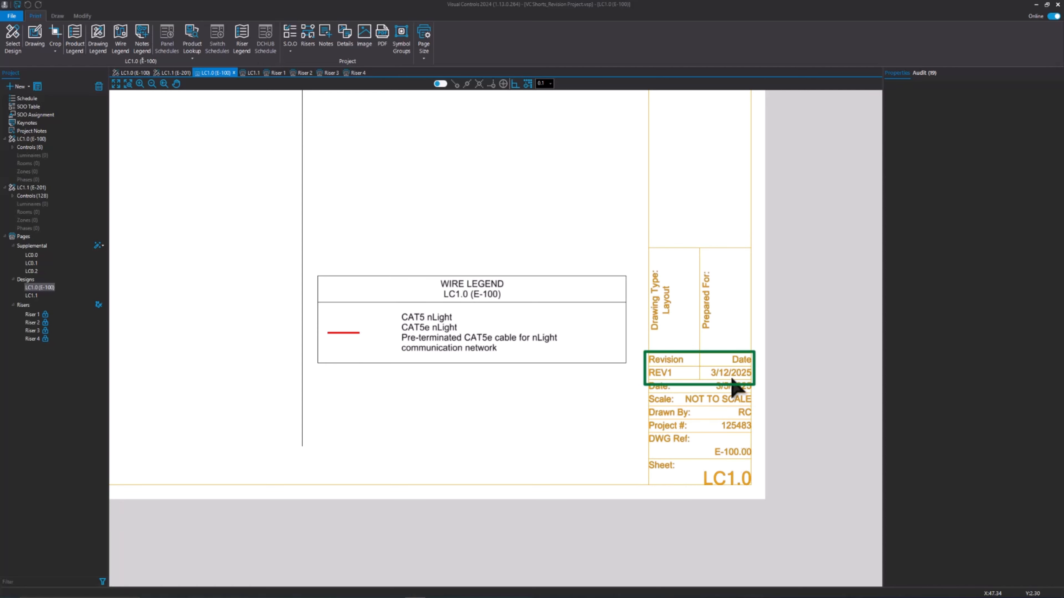
scroll(733, 384, "down", 5)
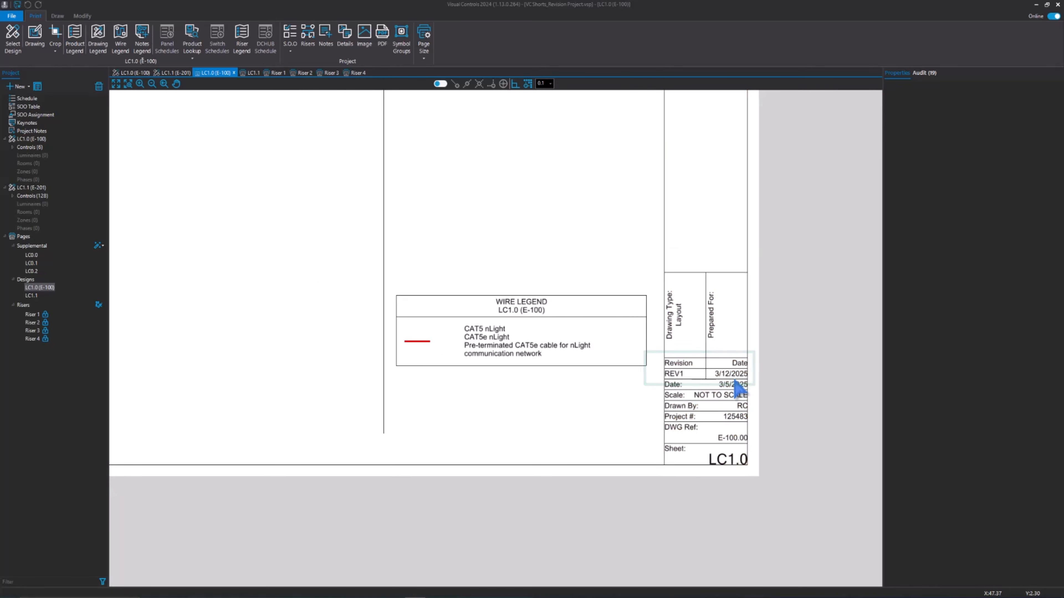
scroll(555, 356, "down", 1)
middle_click_drag(477, 327, 582, 461)
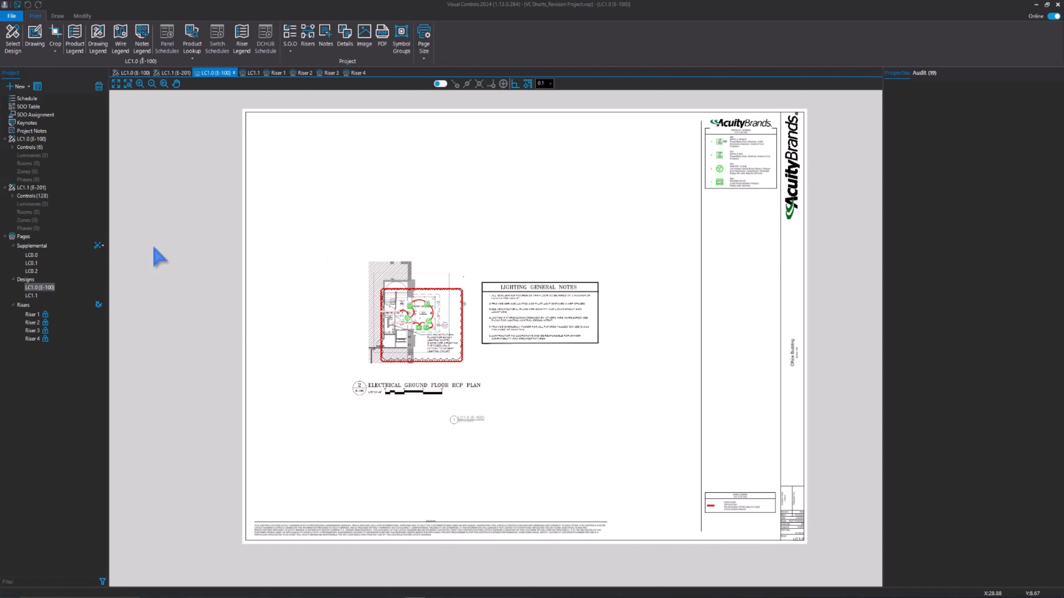
- Open the project's print preview and review the supplemental pages LC0.0 to LC0.2 and design page LC1.0 (E-100)
left_click(12, 16)
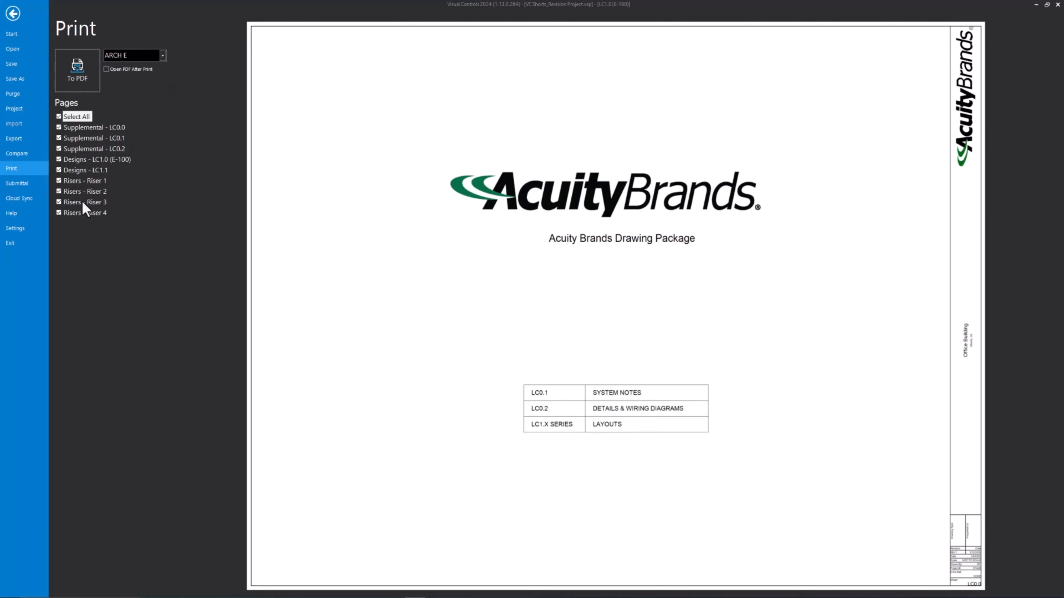
left_click(83, 214)
left_click(90, 127)
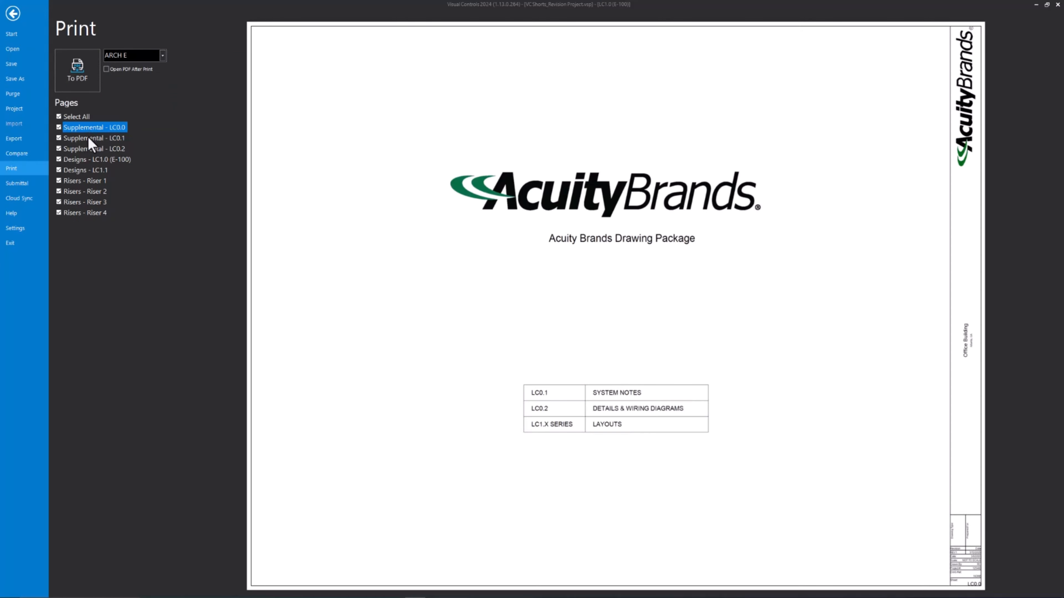
left_click(89, 138)
left_click(89, 148)
left_click(89, 159)
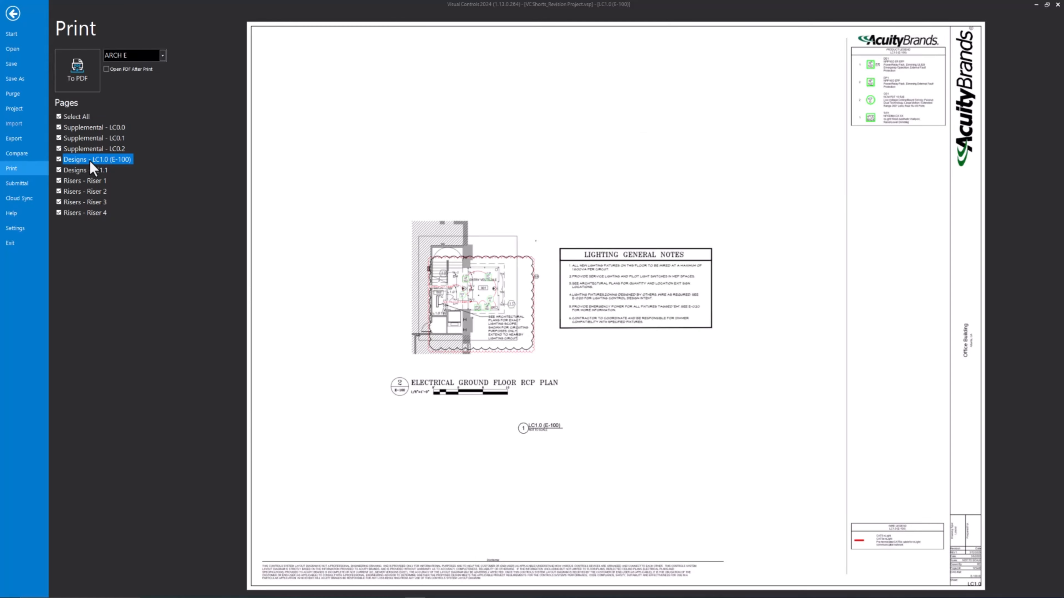